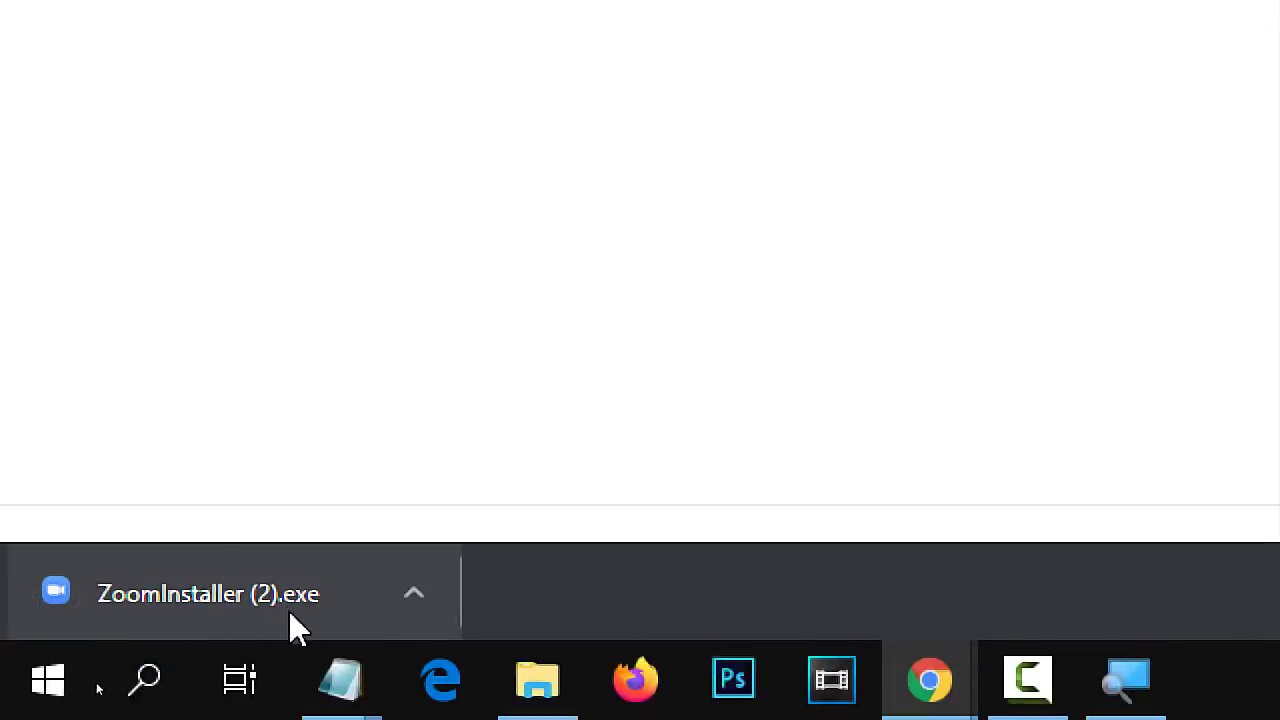
Run the downloaded ZoomInstaller (2).exe and allow it through the security warning.
{"action": "left_click", "coordinate": [288, 609]}
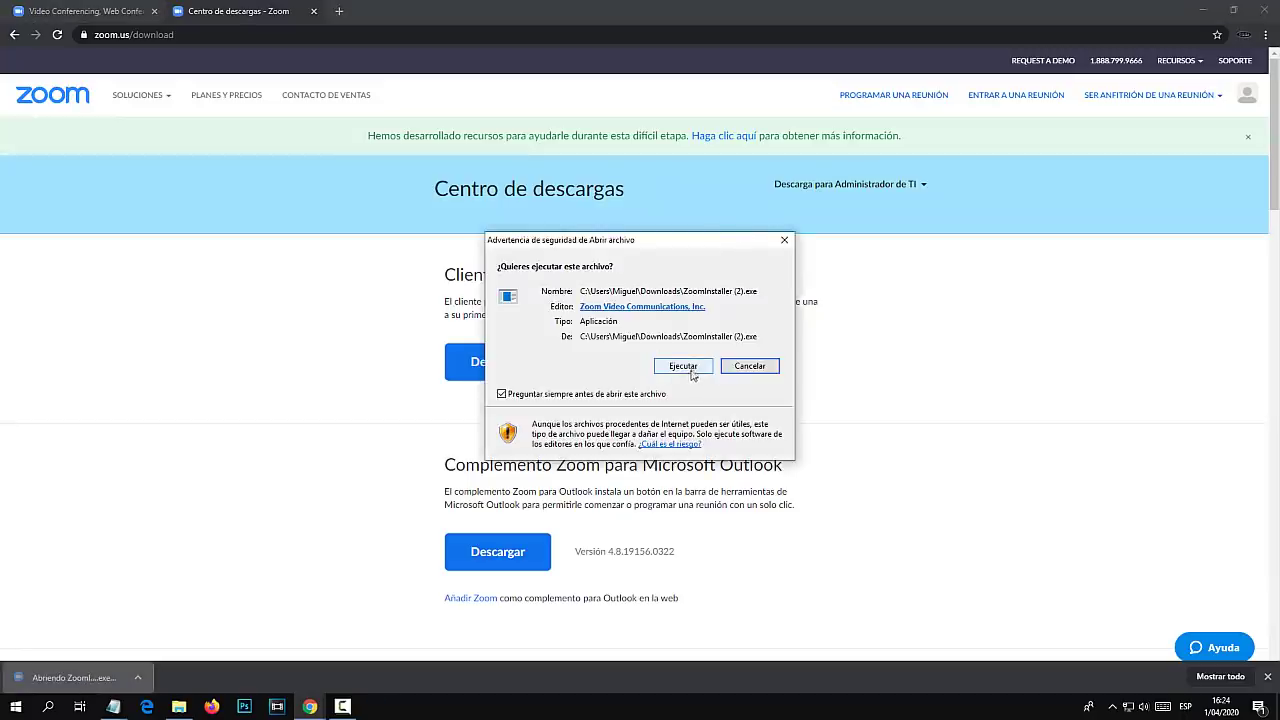
{"action": "left_click", "coordinate": [683, 366]}
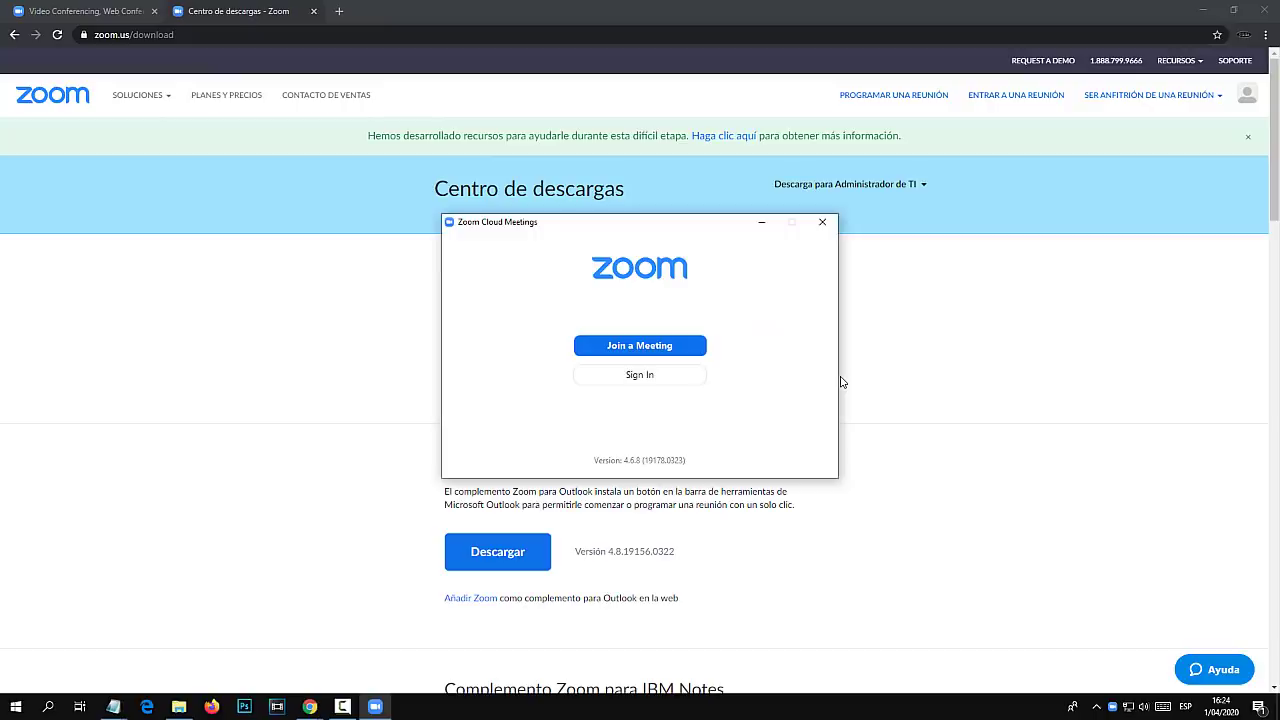
Minimize Chrome, reposition the Zoom window, and bring up its Sign In form.
{"action": "left_click", "coordinate": [1203, 10]}
{"action": "left_click_drag", "start_coordinate": [673, 229], "coordinate": [675, 201]}
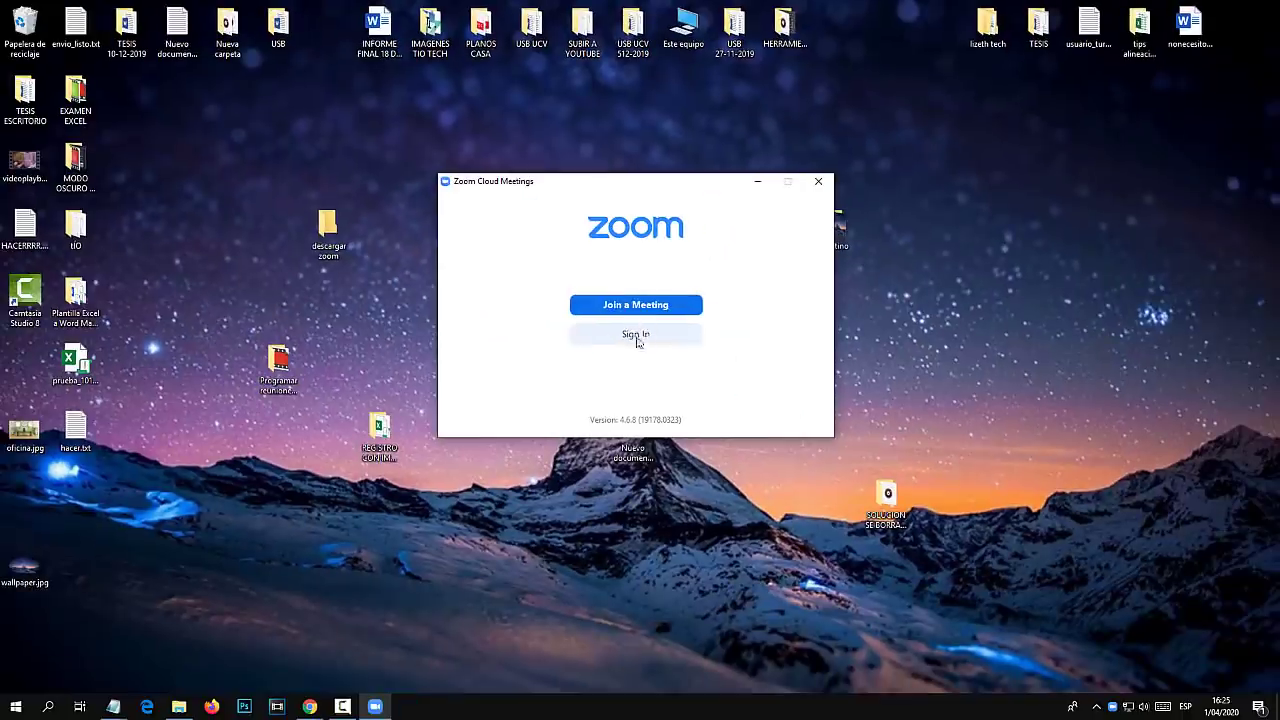
{"action": "left_click", "coordinate": [640, 340]}
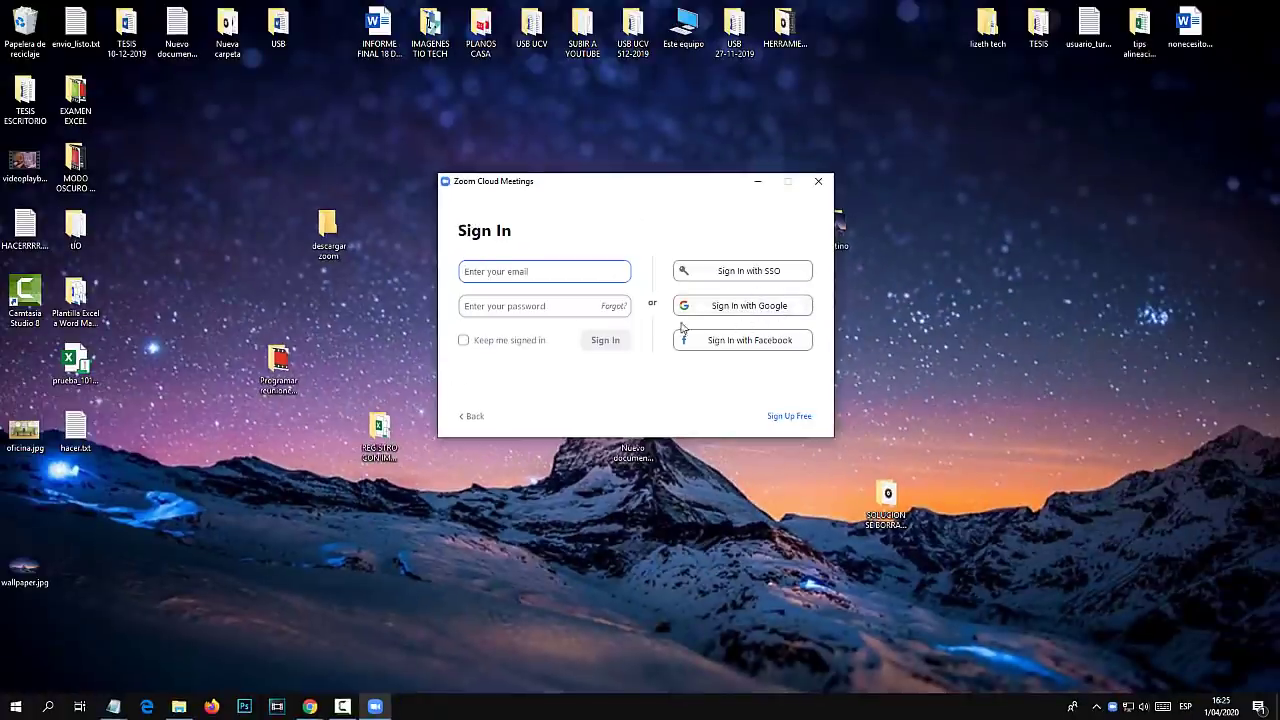
{"action": "left_click_drag", "start_coordinate": [610, 185], "coordinate": [594, 188]}
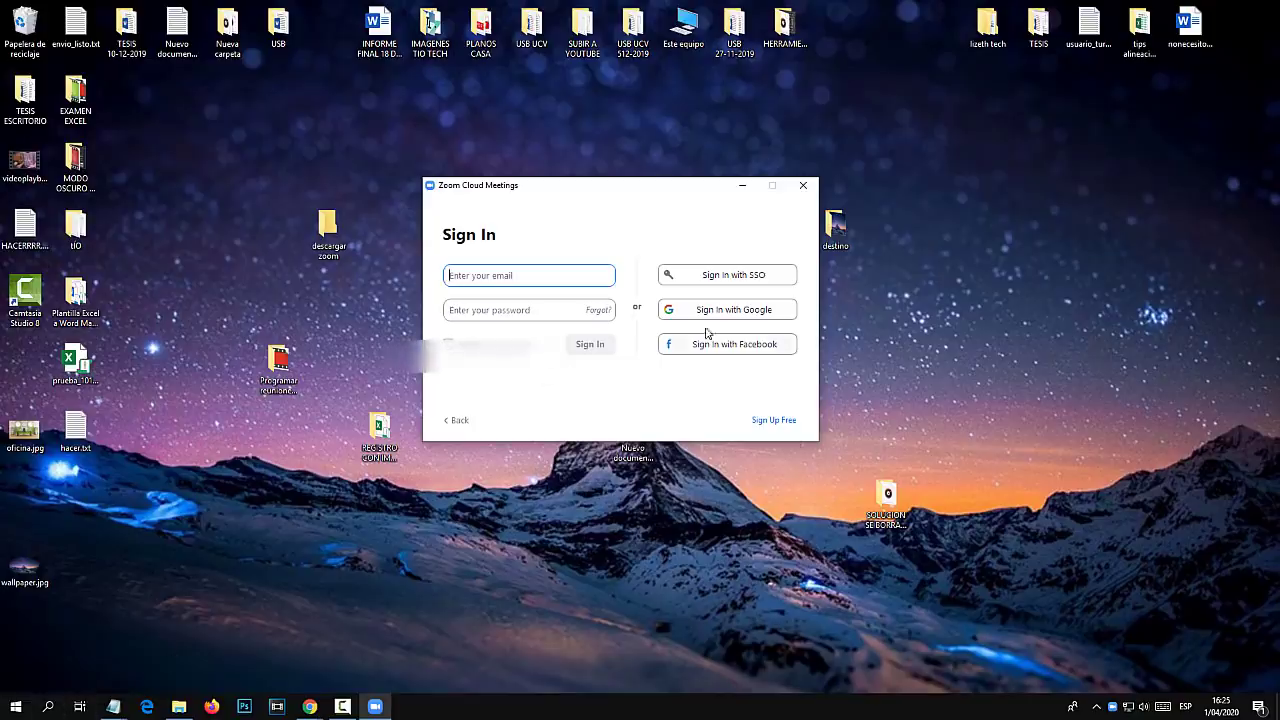
Launch Chrome maximized and go to the zoom.us website.
{"action": "left_click", "coordinate": [48, 707]}
{"action": "type", "text": "chrome"}
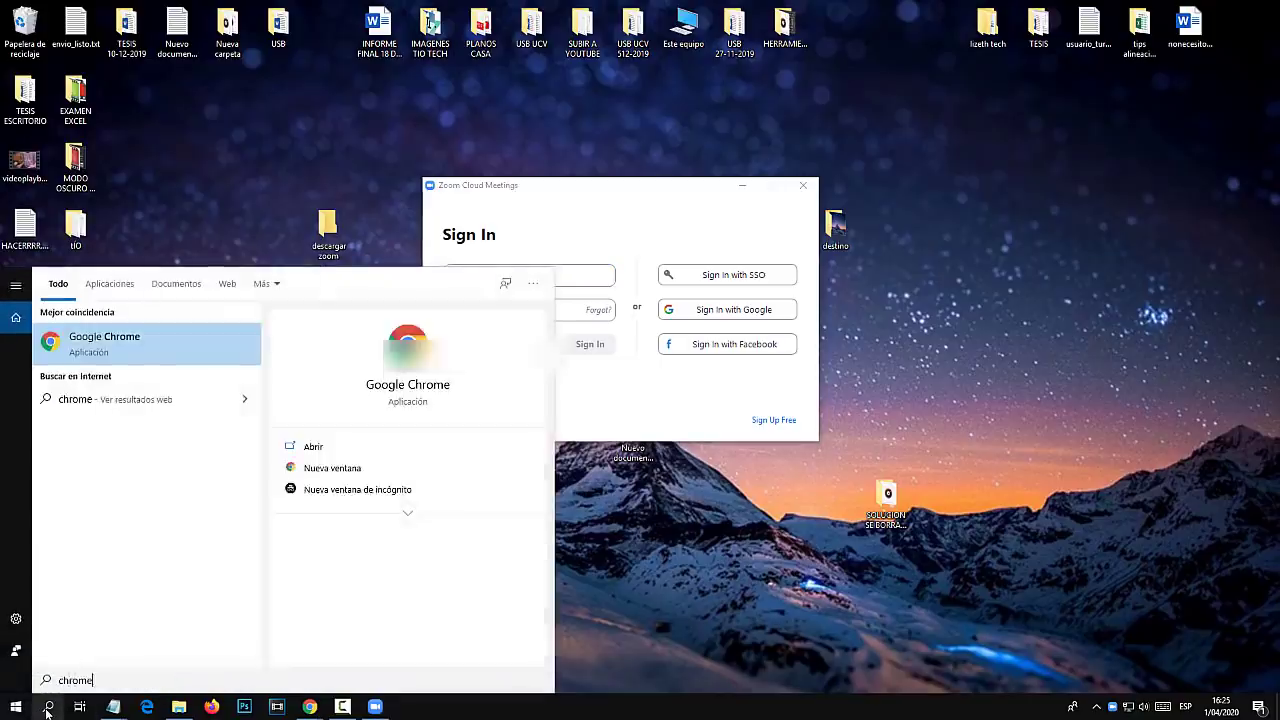
{"action": "key", "text": "Return"}
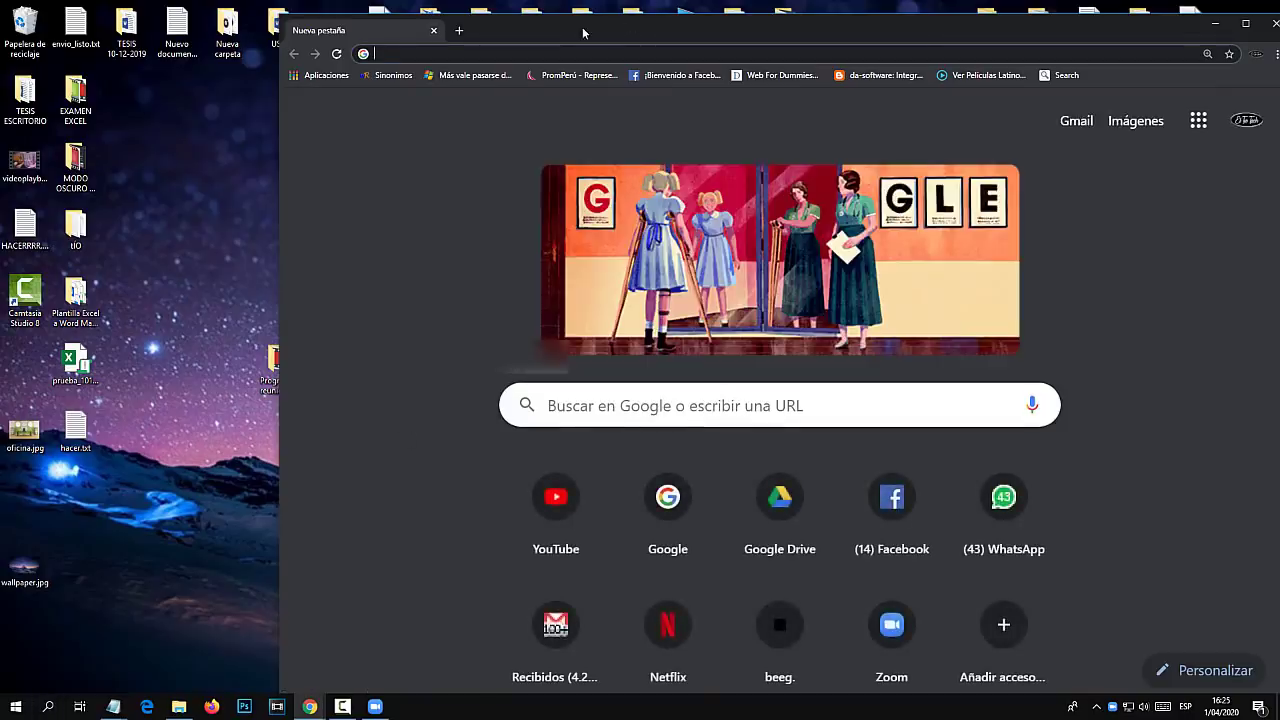
{"action": "double_click", "coordinate": [630, 20]}
{"action": "type", "text": "zoom.us"}
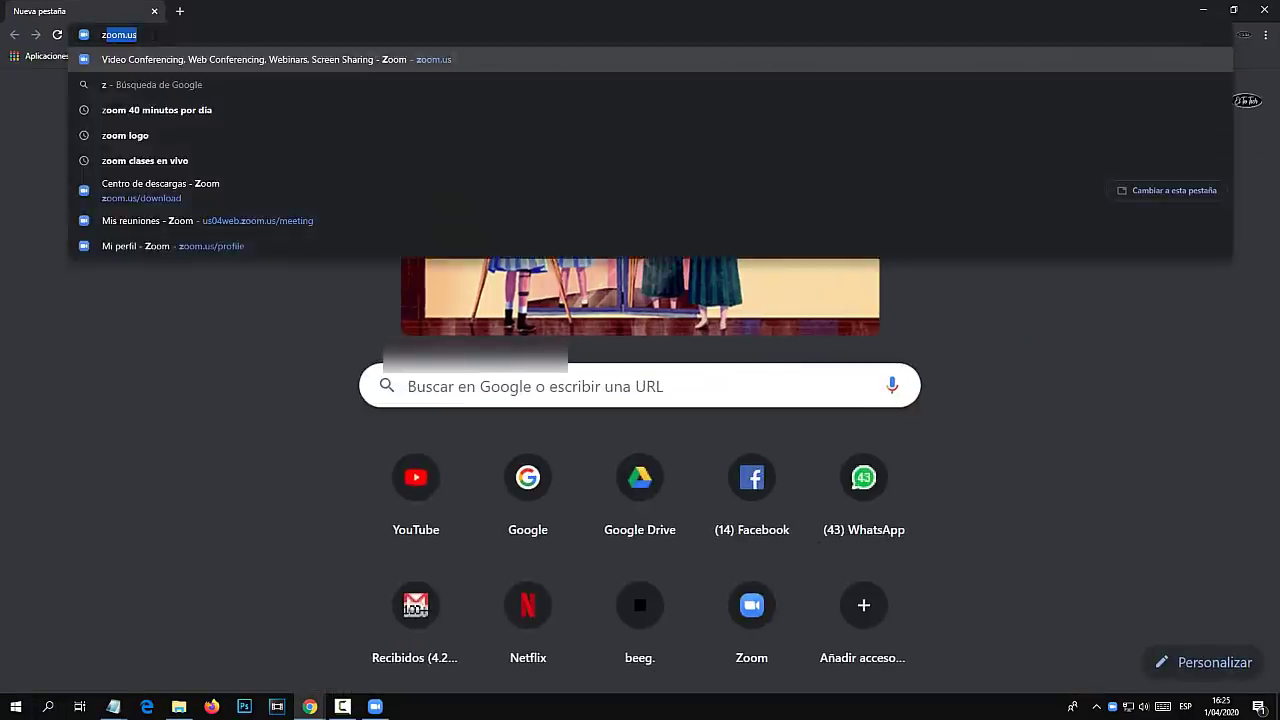
{"action": "key", "text": "Return"}
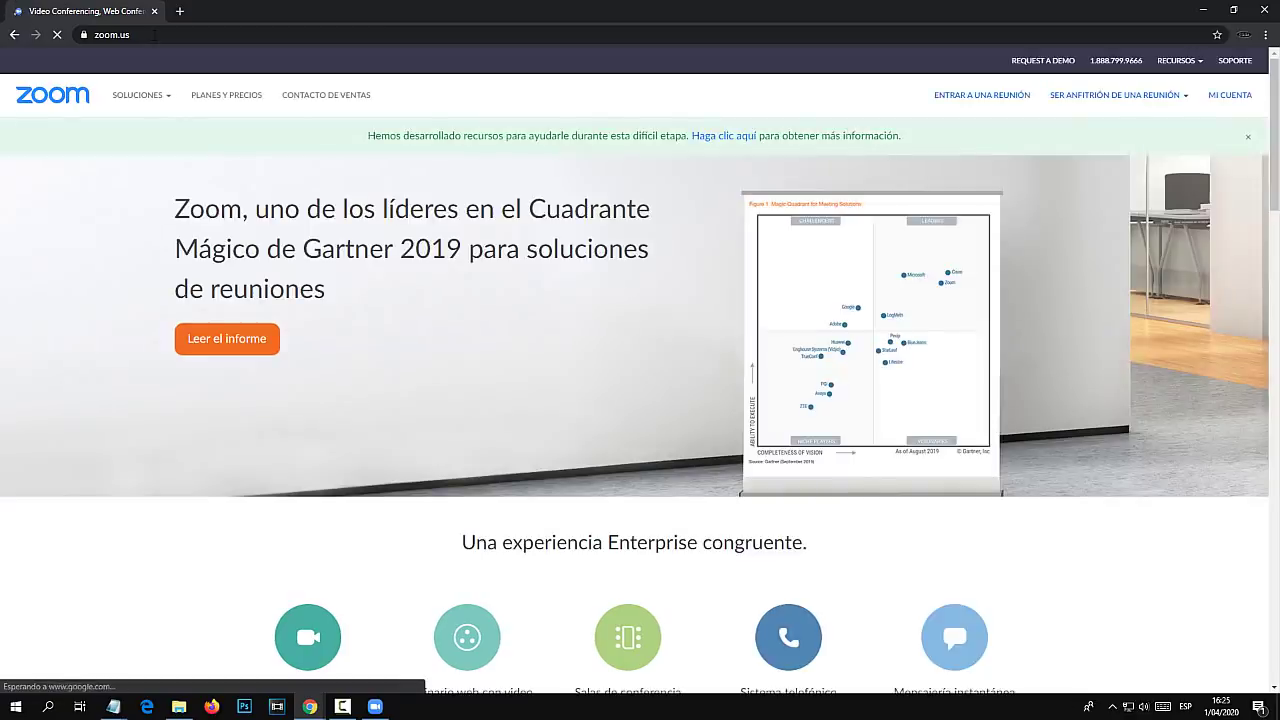
Go to MI CUENTA and its Reuniones meetings page.
{"action": "left_click", "coordinate": [1232, 97]}
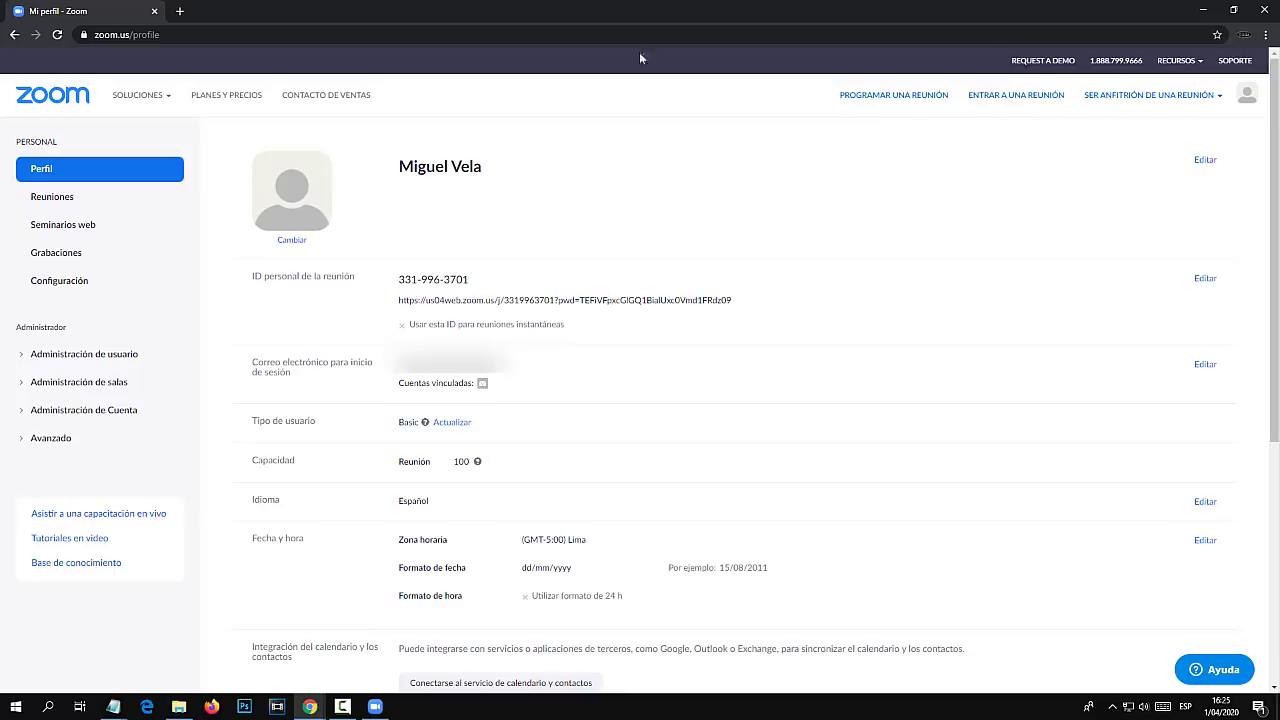
{"action": "left_click", "coordinate": [133, 38]}
{"action": "mouse_move", "coordinate": [137, 94]}
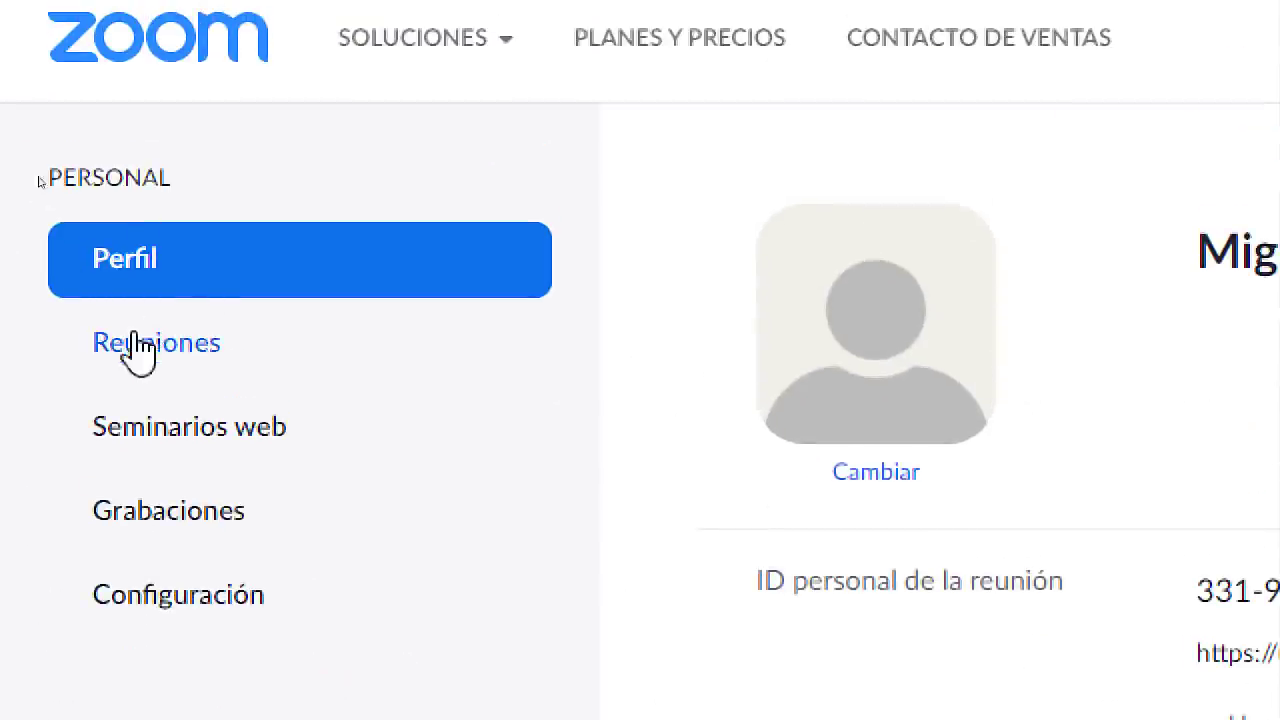
{"action": "left_click", "coordinate": [160, 360]}
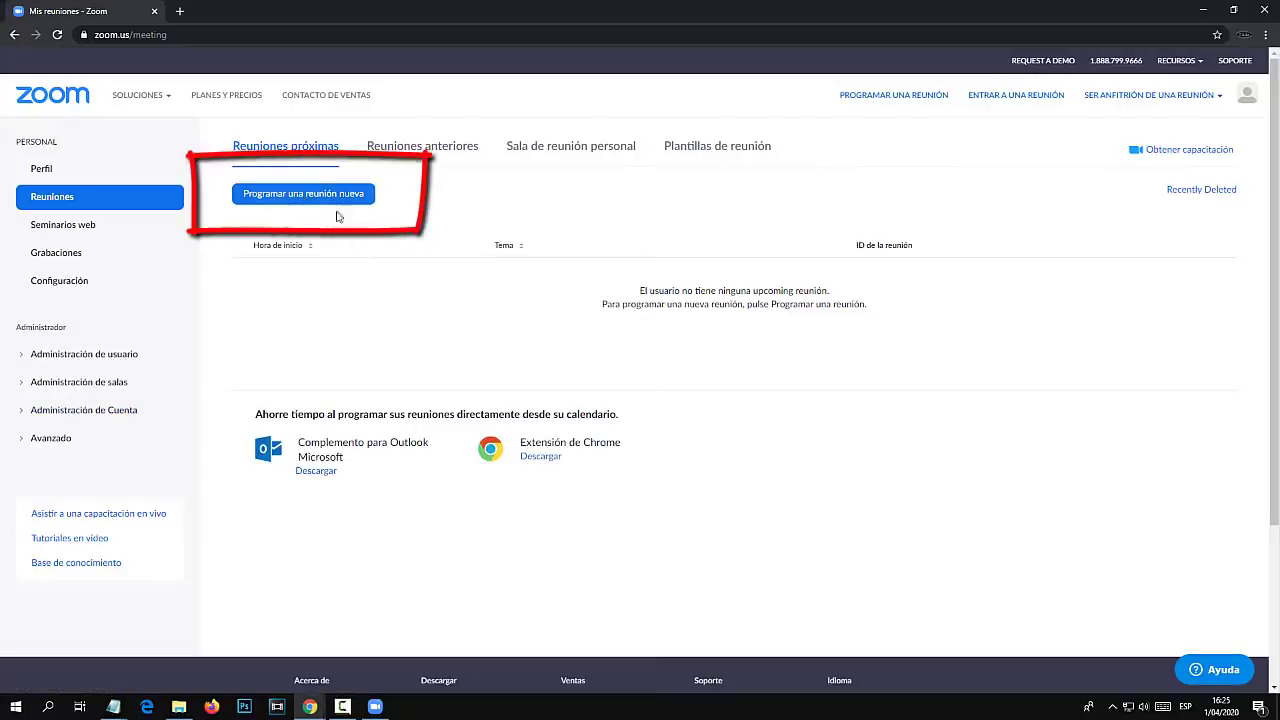
Begin a new meeting titled 'Mi primera reunión' with a class description.
{"action": "left_click", "coordinate": [325, 196]}
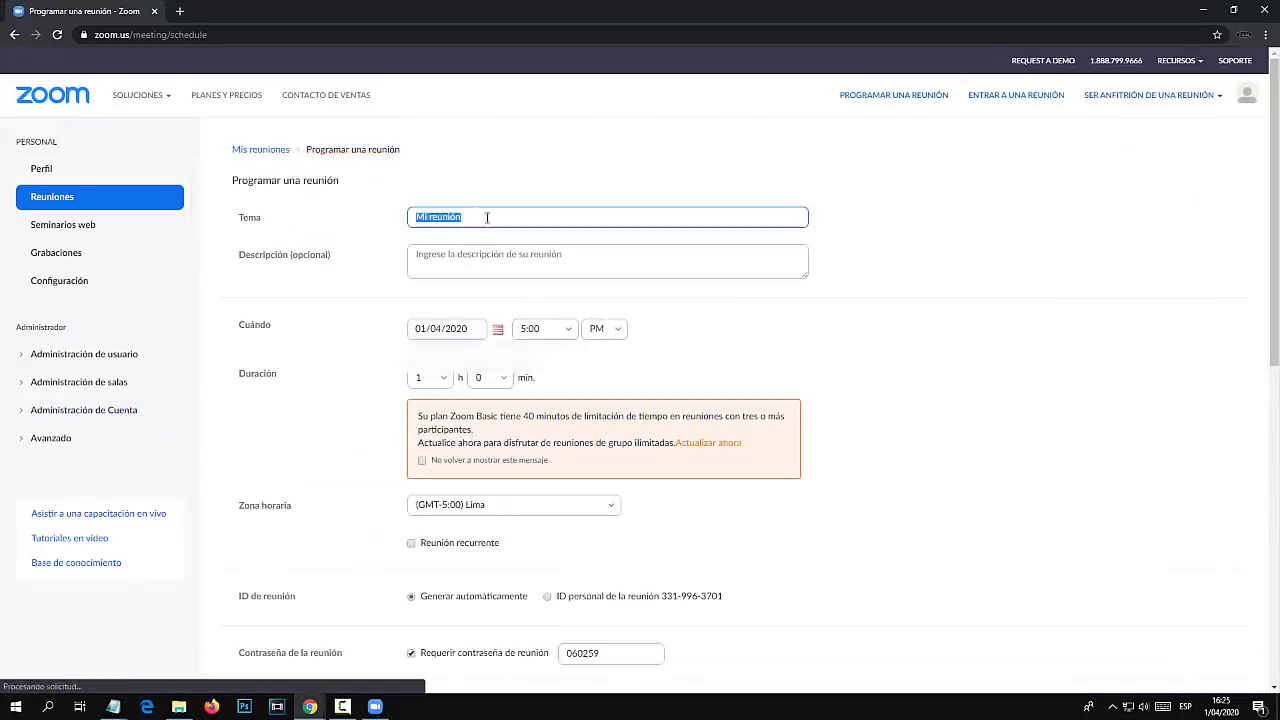
{"action": "type", "text": "Mi "}
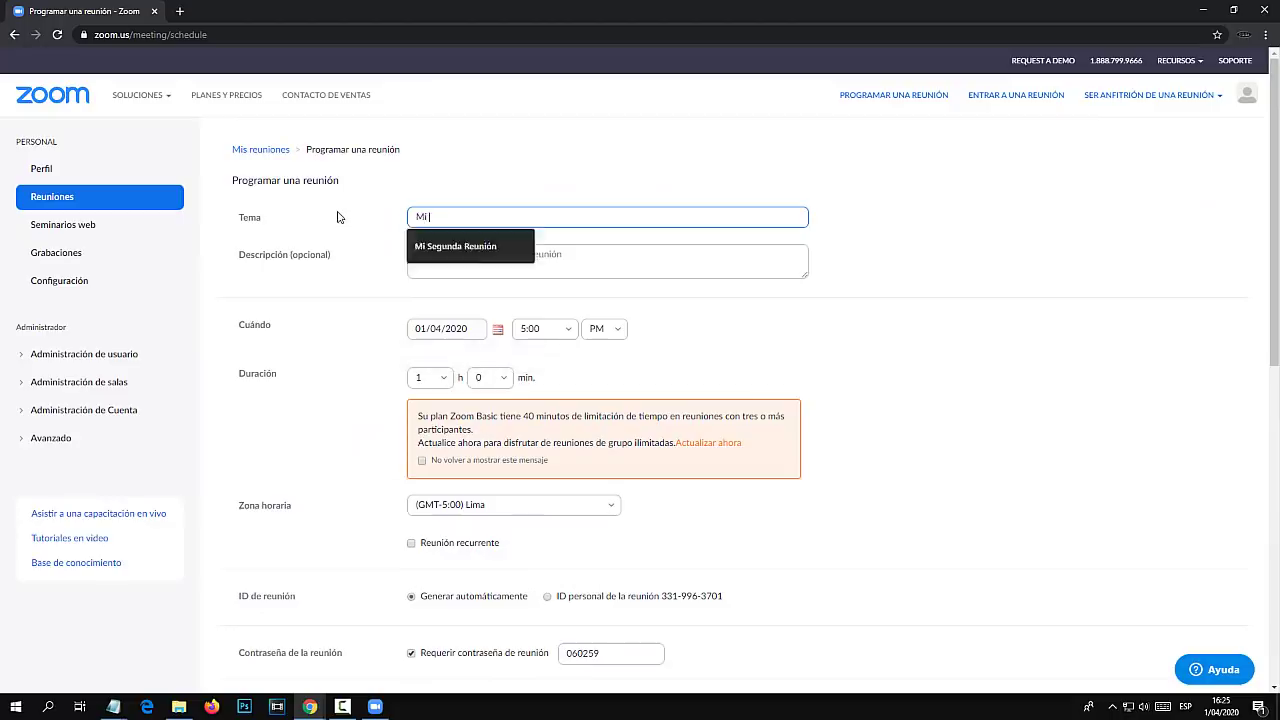
{"action": "type", "text": "primera reunión"}
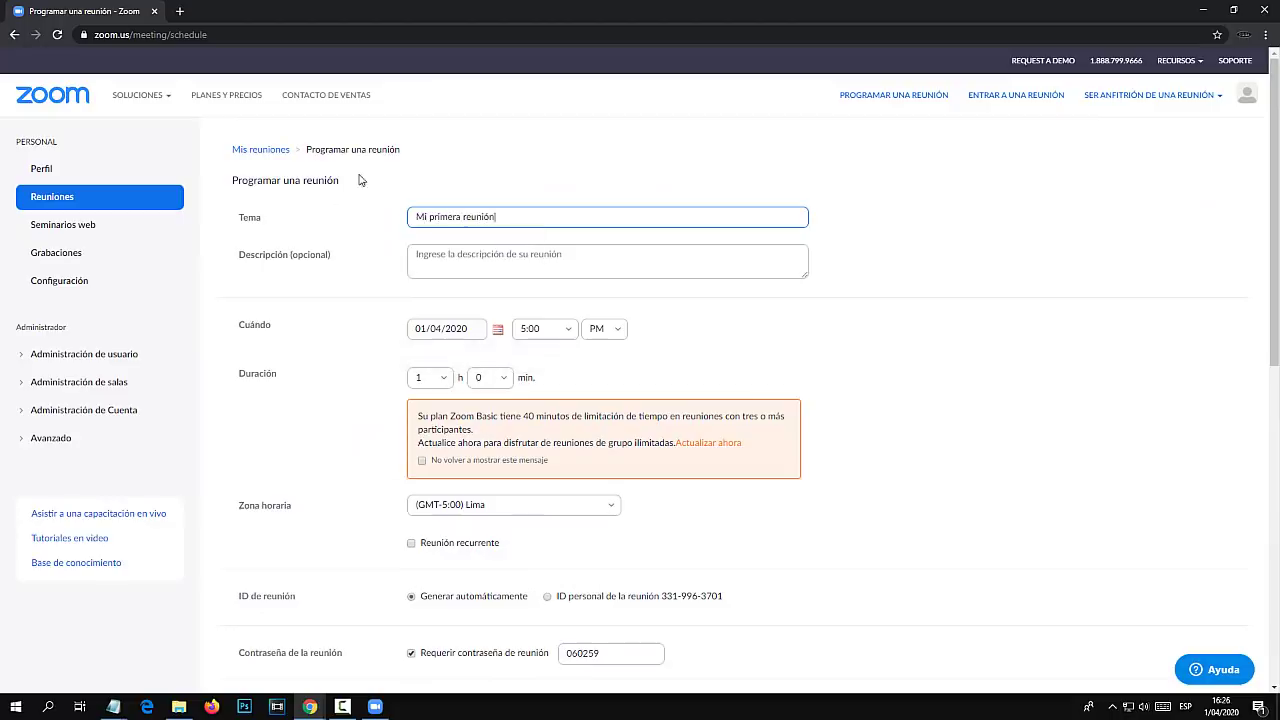
{"action": "left_click", "coordinate": [504, 262]}
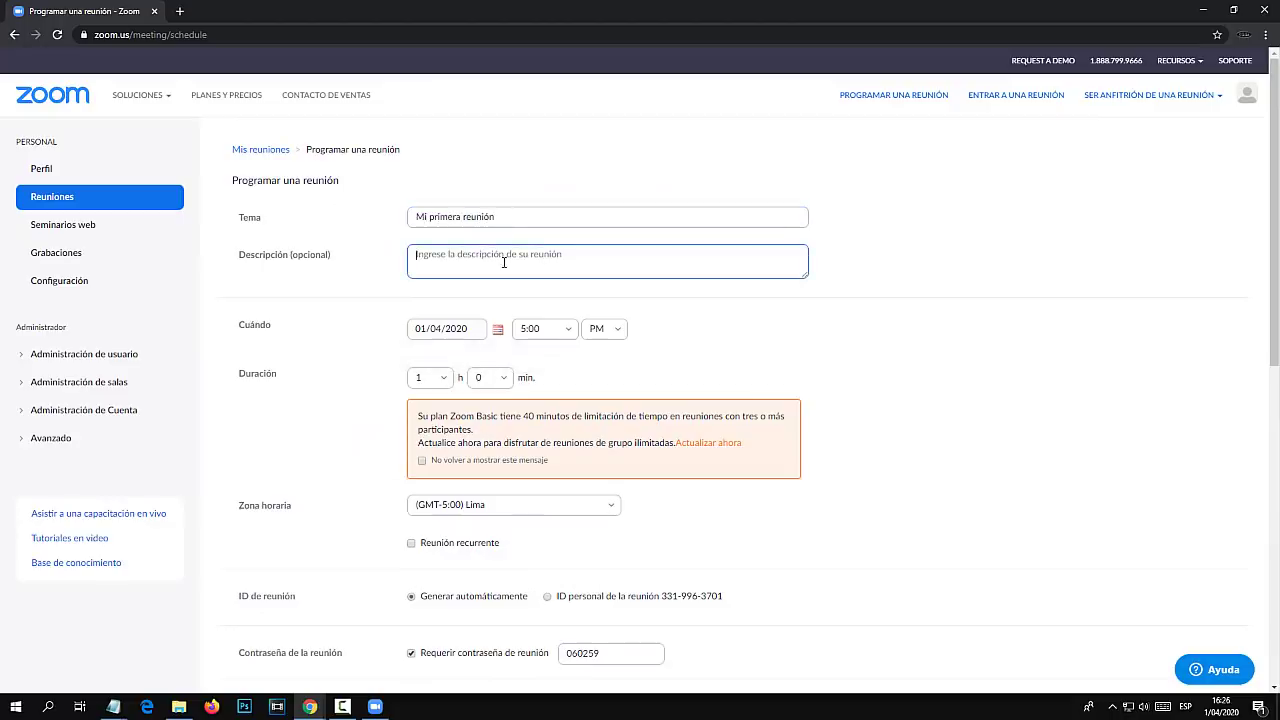
{"action": "type", "text": "En esta clases vamos a aprende..."}
Schedule it for 01/04/2020 at 8:00 PM, lasting 1 hour.
{"action": "left_click", "coordinate": [497, 330]}
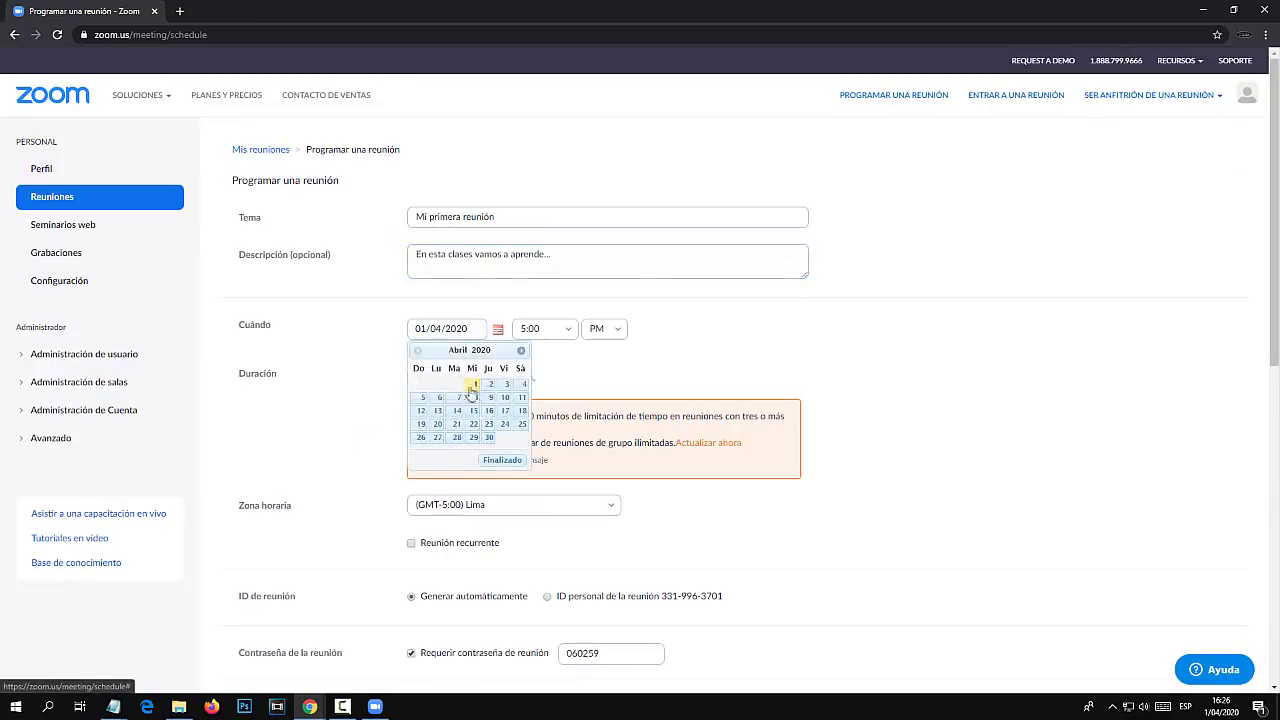
{"action": "left_click", "coordinate": [477, 390]}
{"action": "left_click", "coordinate": [544, 329]}
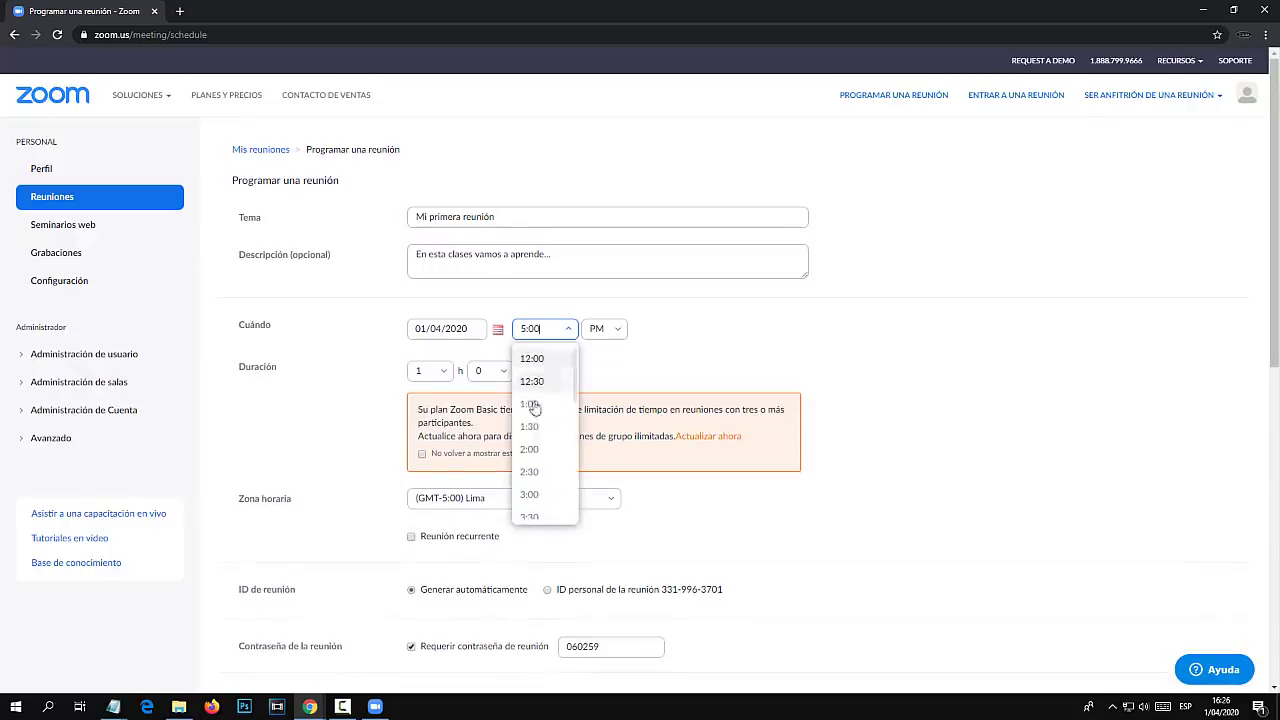
{"action": "scroll", "coordinate": [534, 467], "scroll_direction": "down", "scroll_amount": 3}
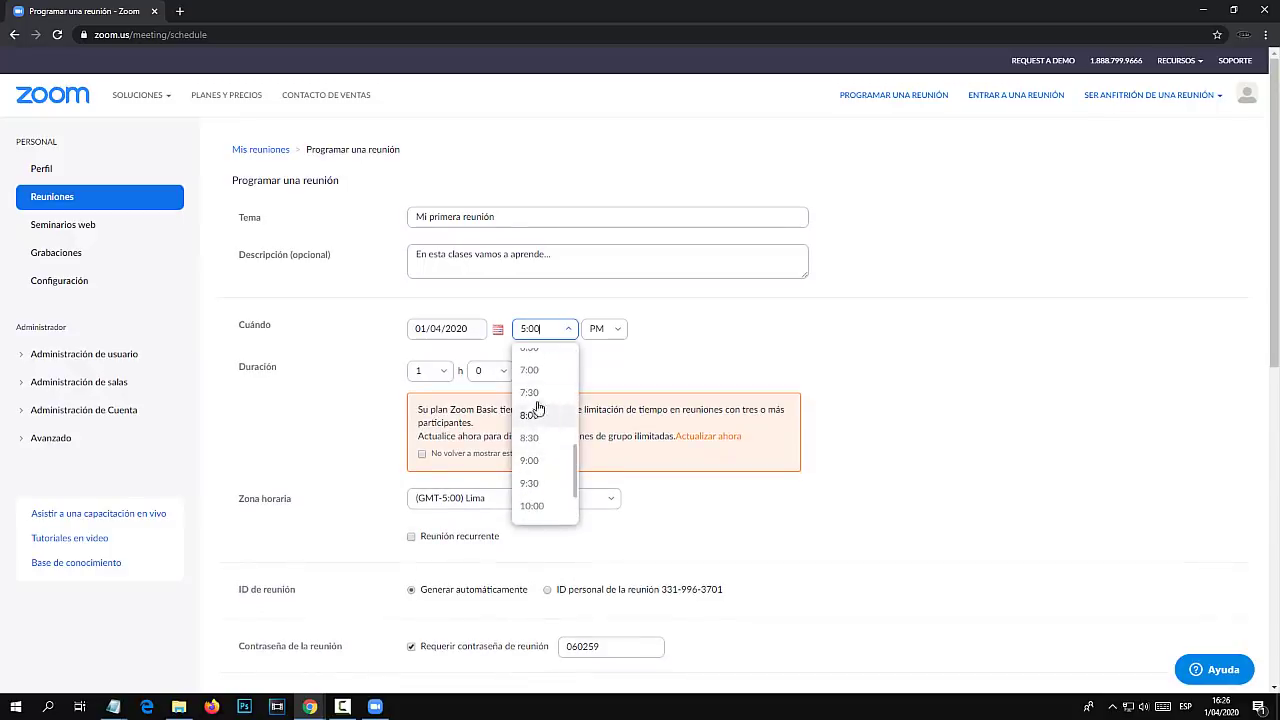
{"action": "left_click", "coordinate": [537, 418]}
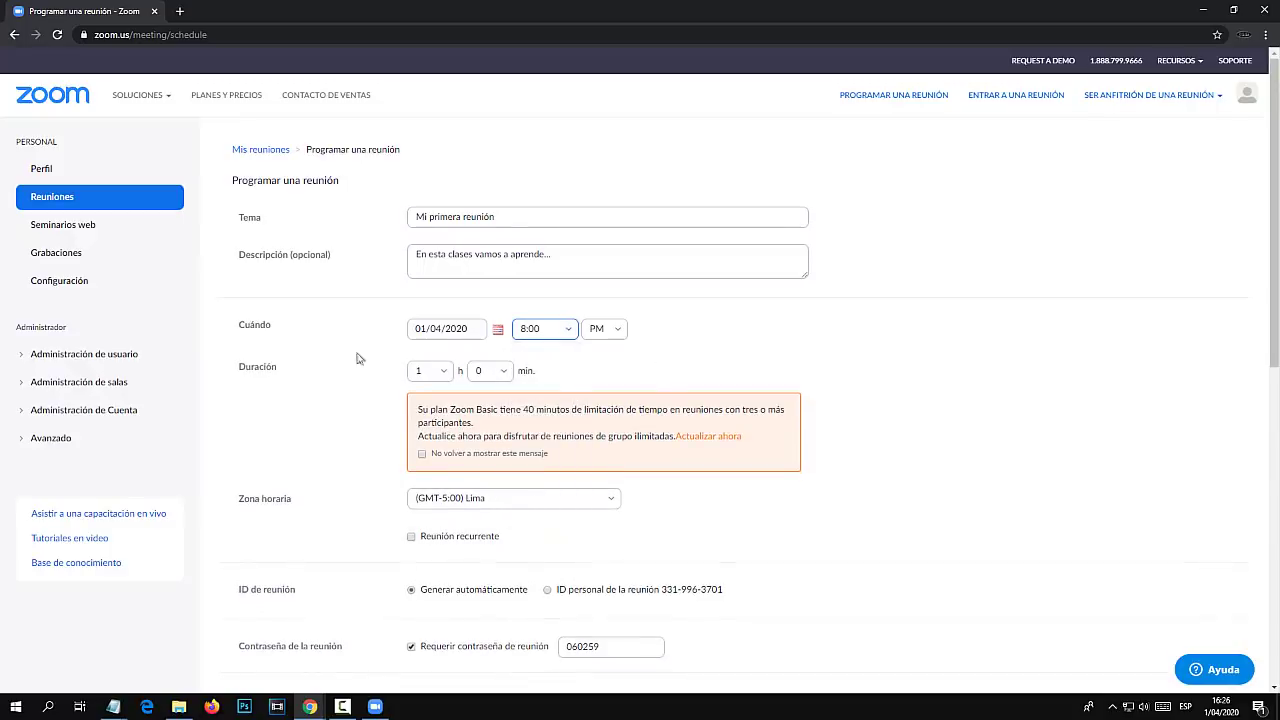
{"action": "left_click_drag", "start_coordinate": [242, 367], "coordinate": [306, 379]}
{"action": "left_click", "coordinate": [440, 371]}
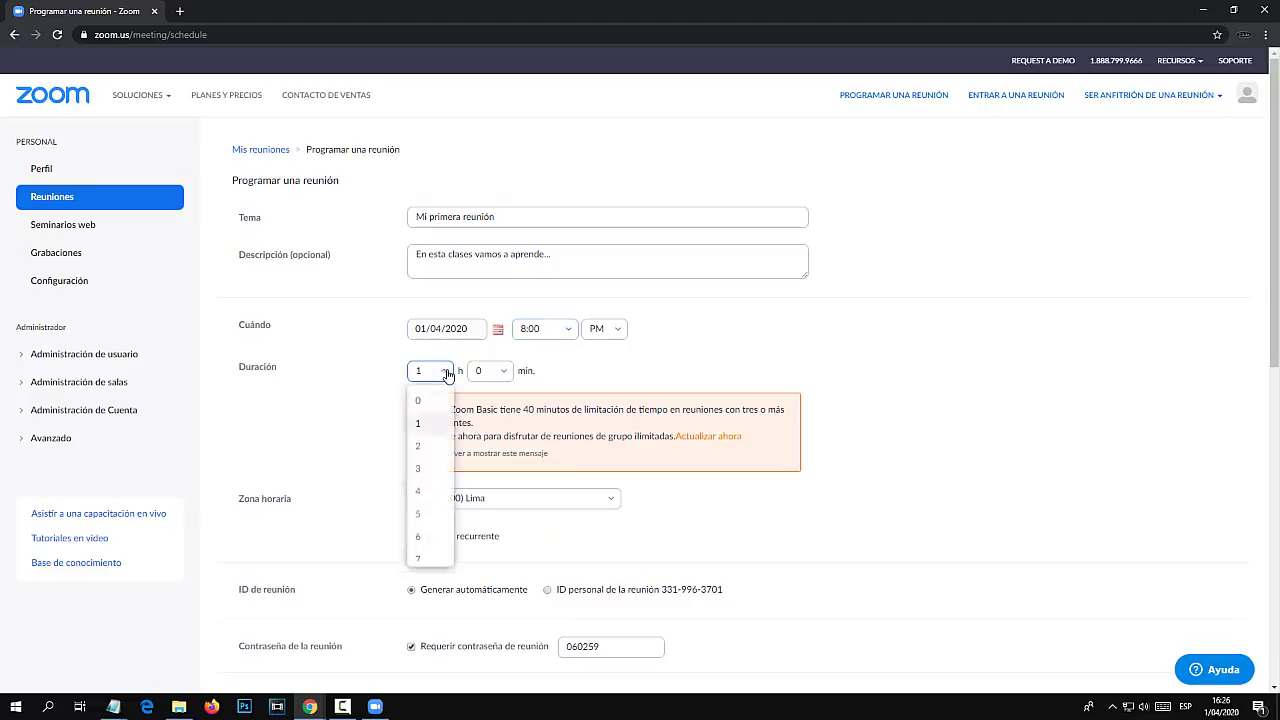
{"action": "left_click", "coordinate": [604, 399]}
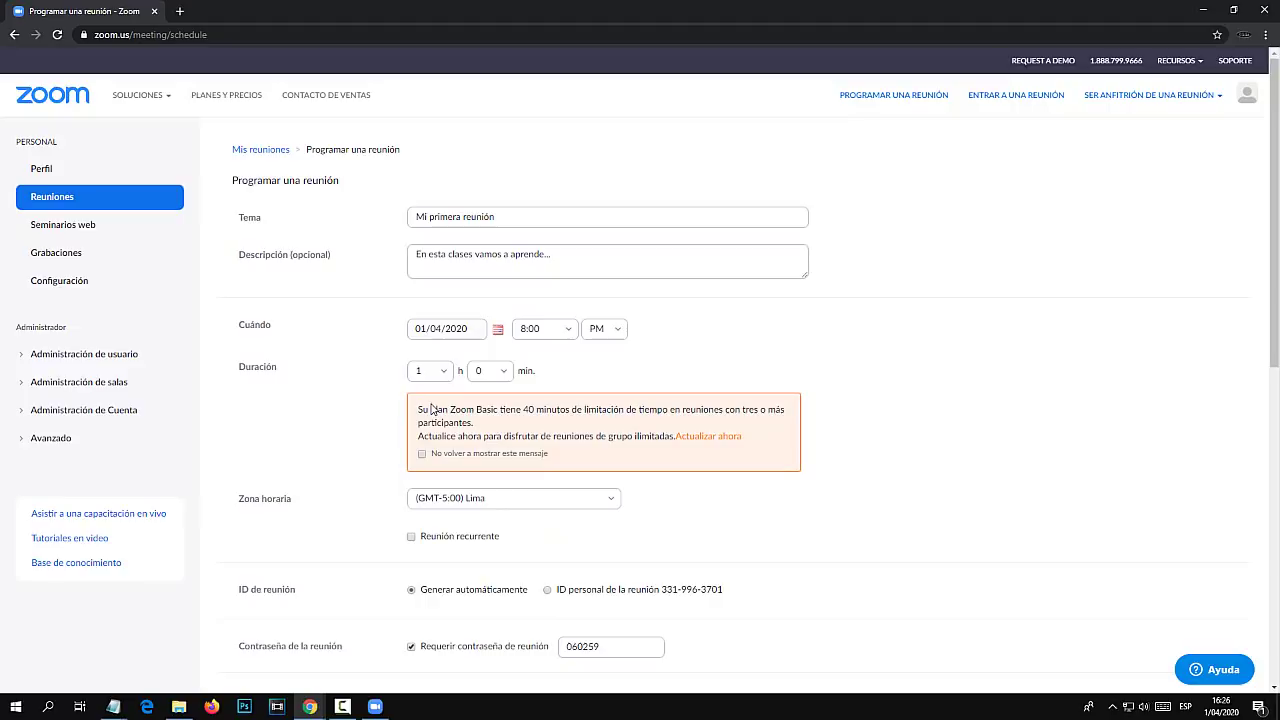
{"action": "left_click_drag", "start_coordinate": [516, 410], "coordinate": [584, 411]}
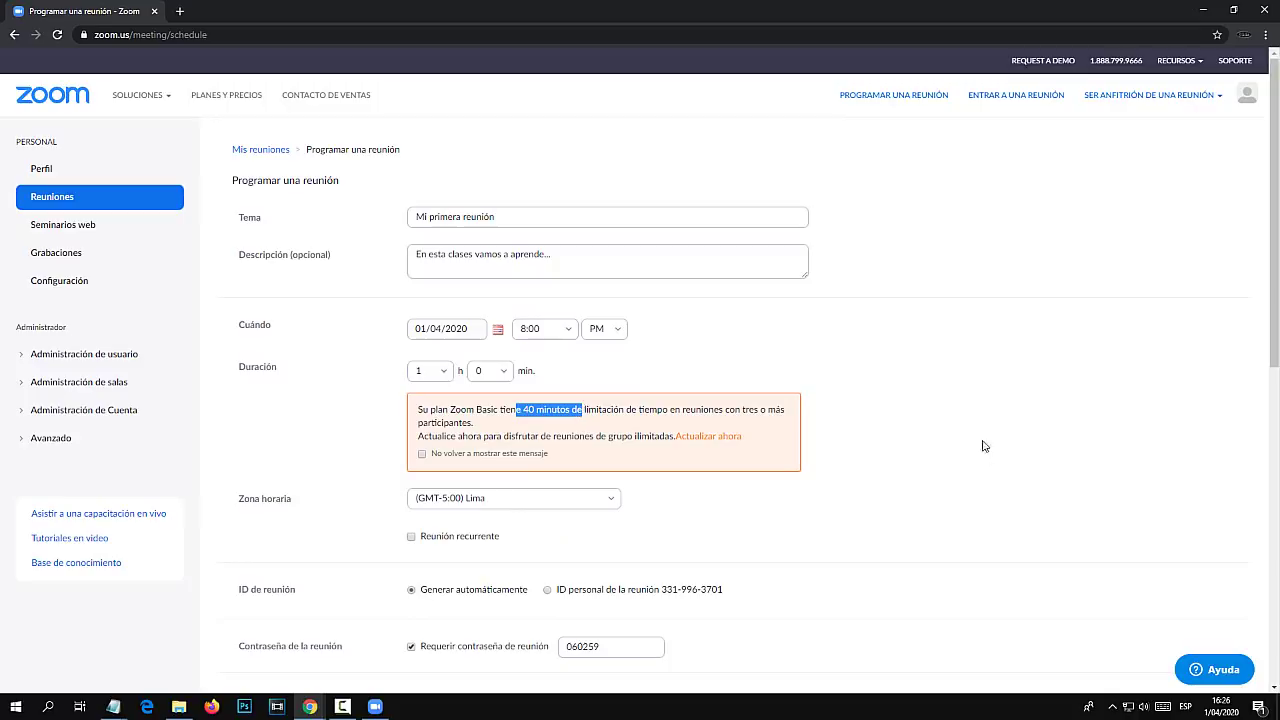
{"action": "left_click_drag", "start_coordinate": [741, 410], "coordinate": [486, 423]}
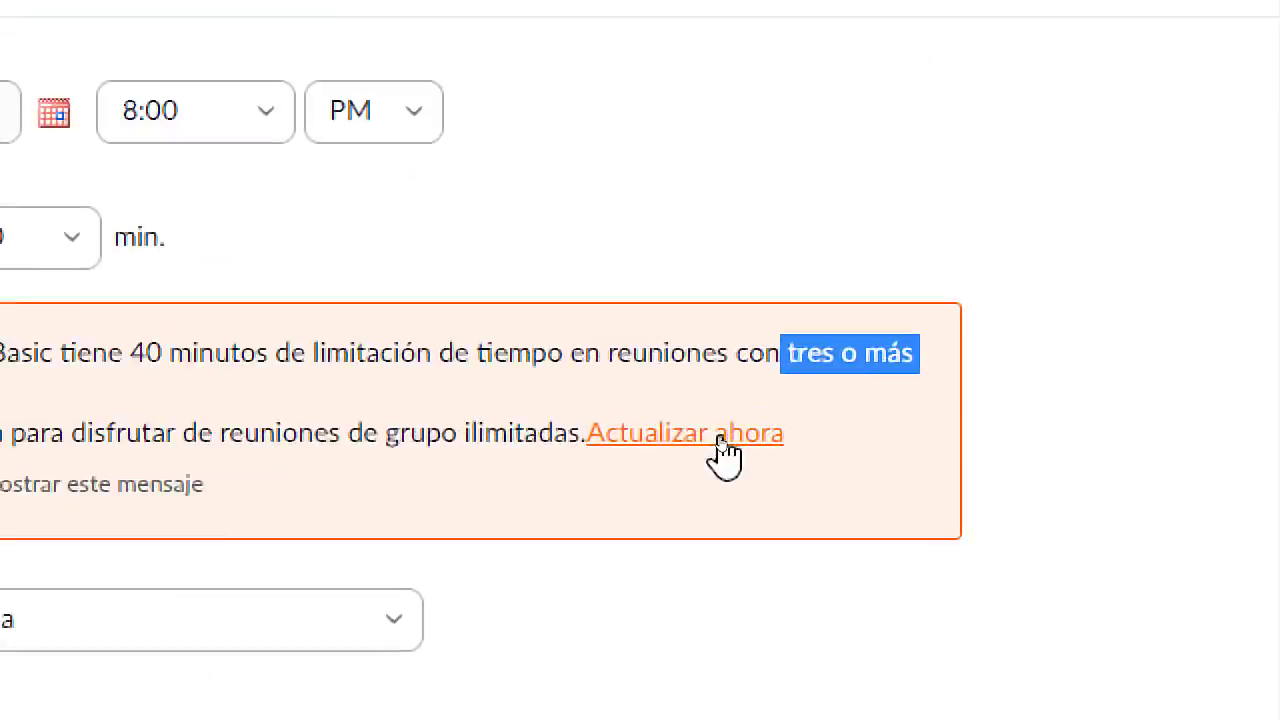
{"action": "right_click", "coordinate": [721, 440]}
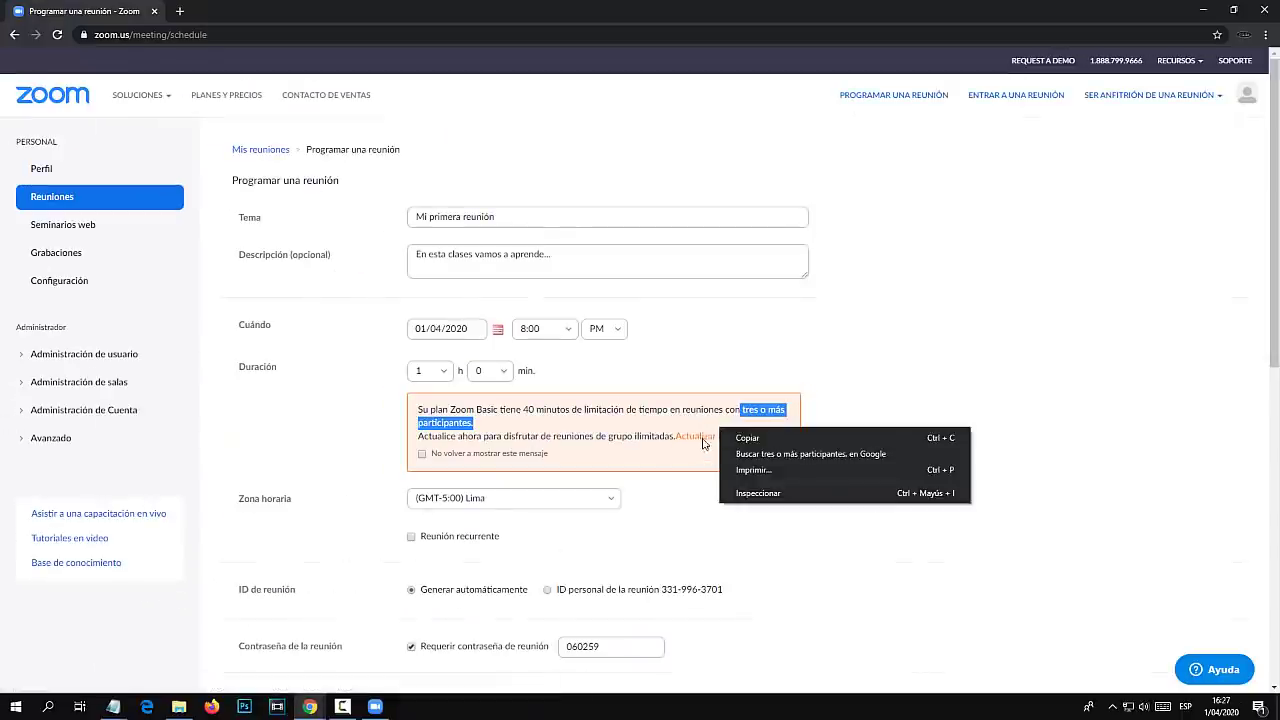
View the Zoom Pro purchase page ($14.99 monthly), then go back to the scheduling form.
{"action": "left_click", "coordinate": [721, 448]}
{"action": "left_click", "coordinate": [230, 11]}
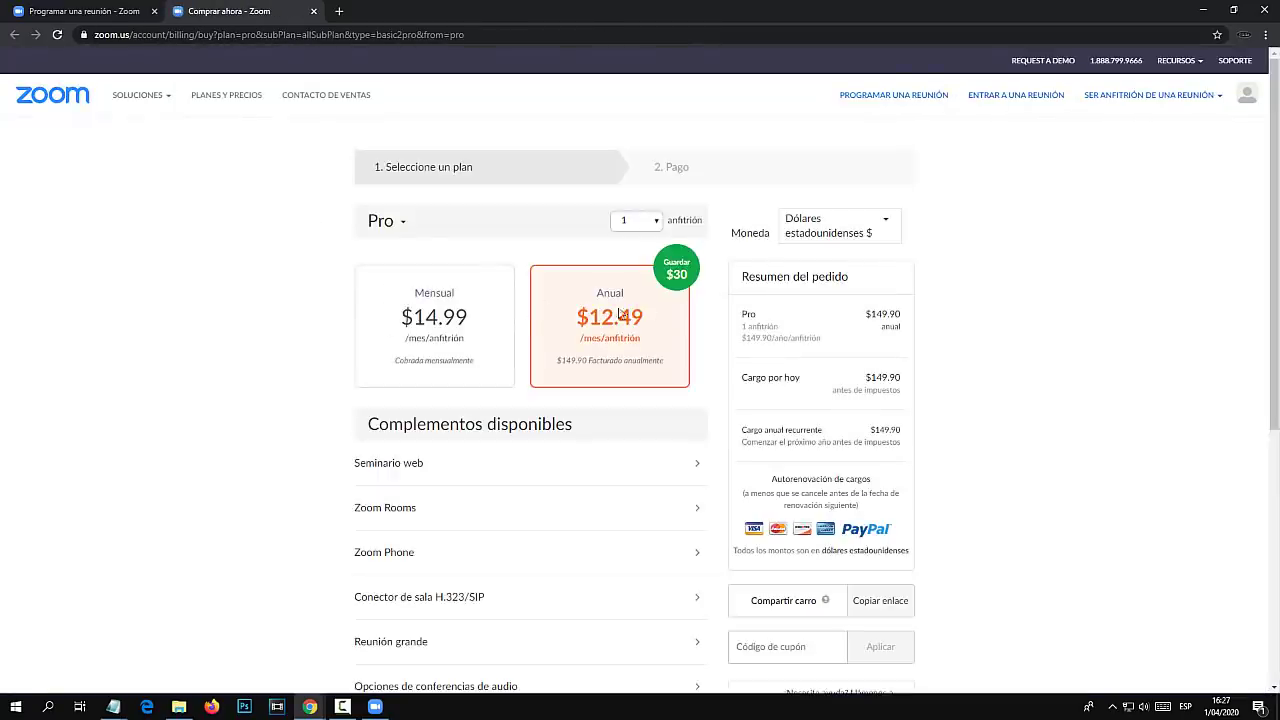
{"action": "scroll", "coordinate": [360, 350], "scroll_direction": "down", "scroll_amount": 2}
{"action": "scroll", "coordinate": [366, 363], "scroll_direction": "up", "scroll_amount": 2}
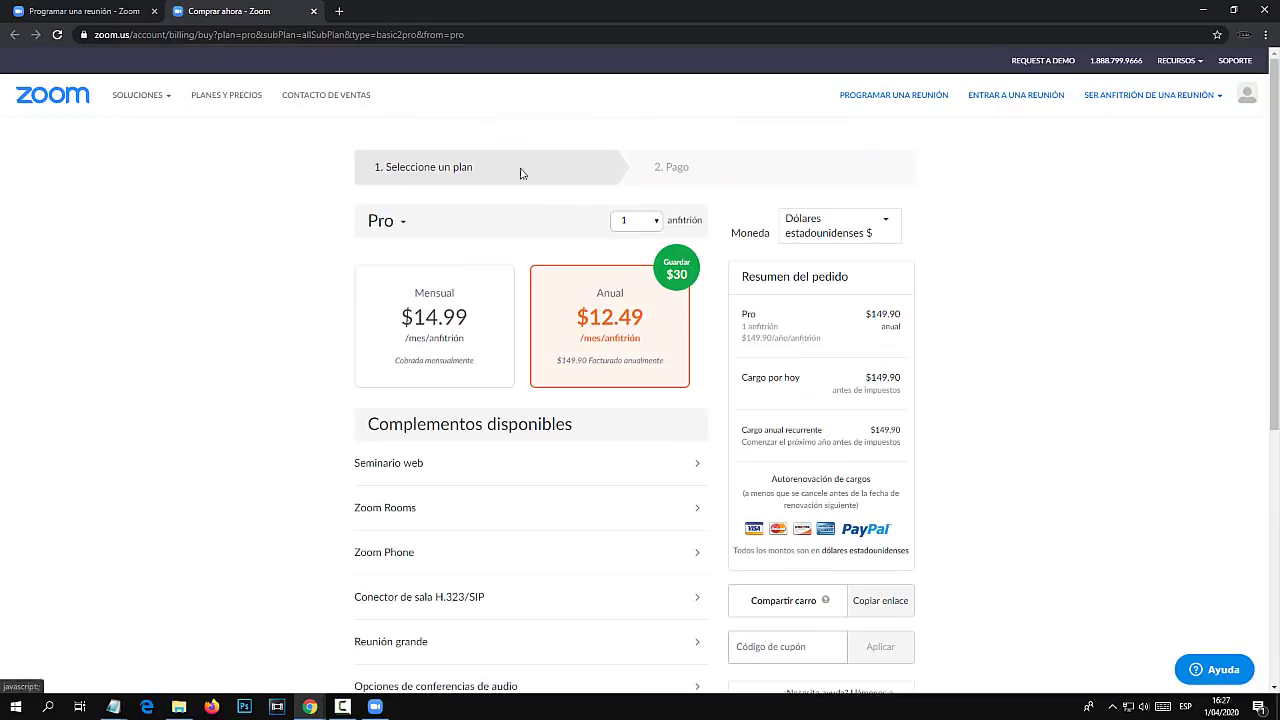
{"action": "left_click", "coordinate": [96, 10]}
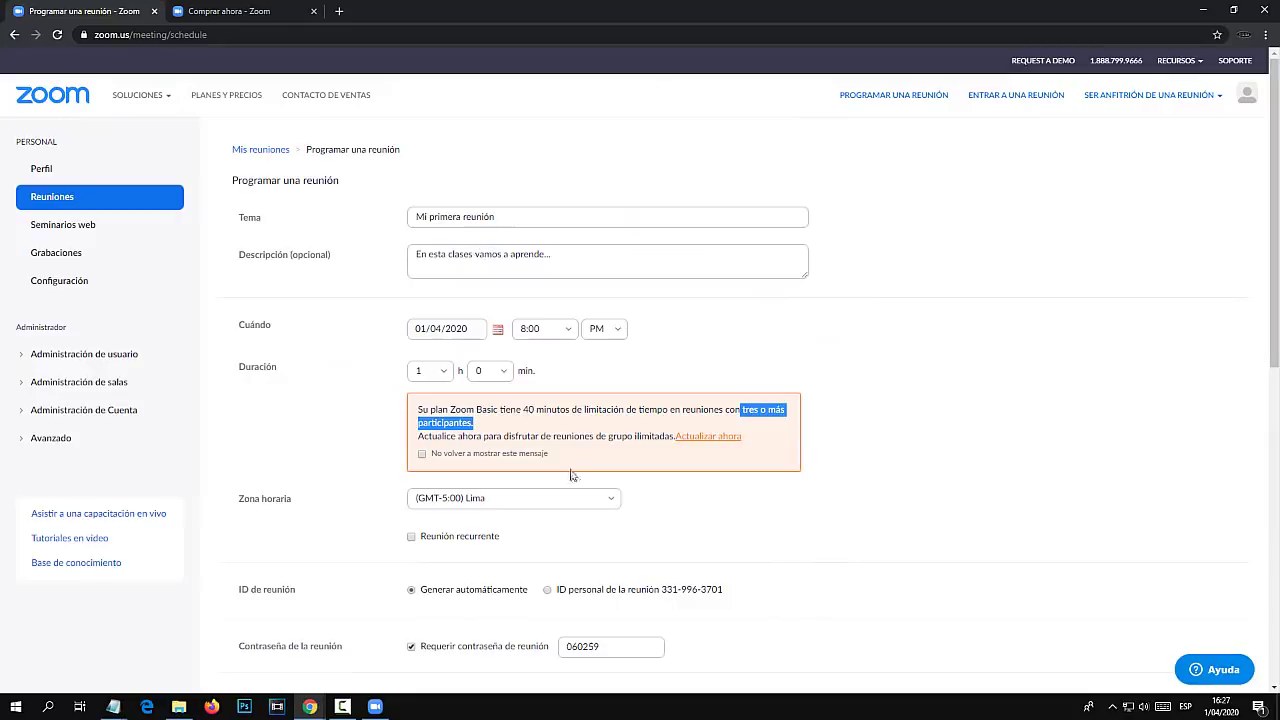
Turn off 'Requerir contraseña de reunión' for the meeting.
{"action": "left_click_drag", "start_coordinate": [516, 409], "coordinate": [545, 409]}
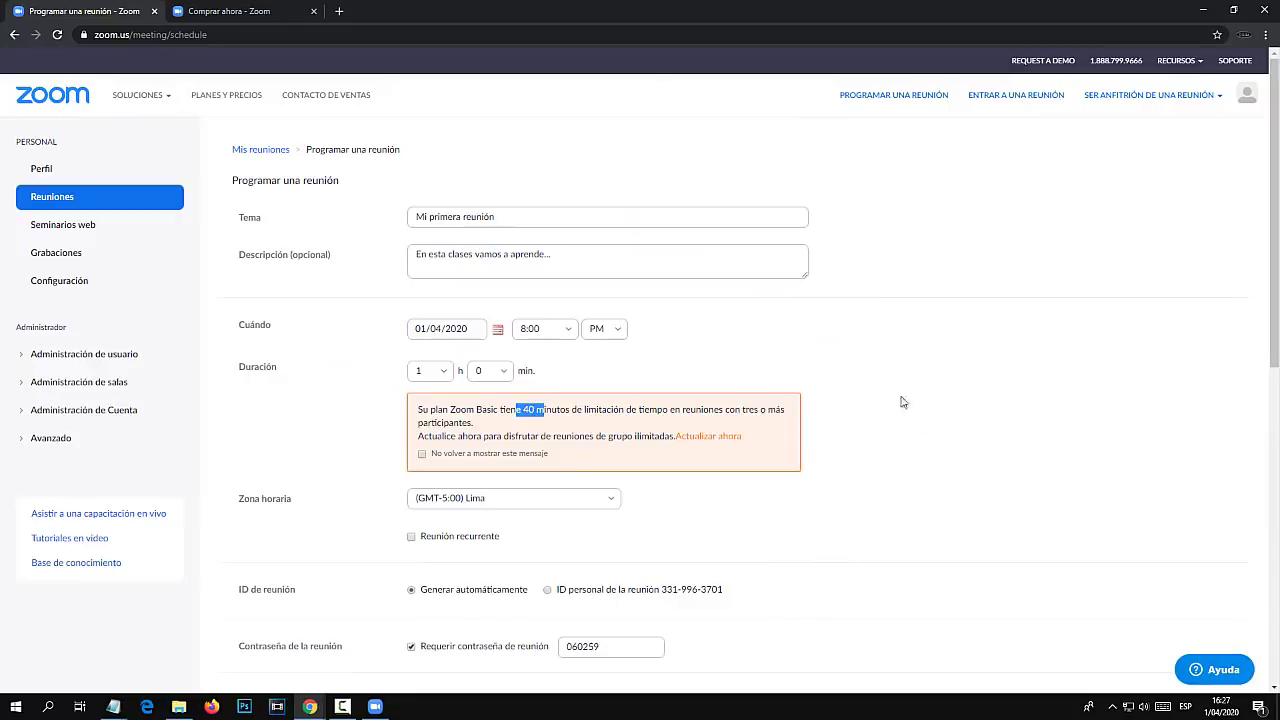
{"action": "scroll", "coordinate": [901, 401], "scroll_direction": "down", "scroll_amount": 2}
{"action": "scroll", "coordinate": [262, 424], "scroll_direction": "down", "scroll_amount": 1}
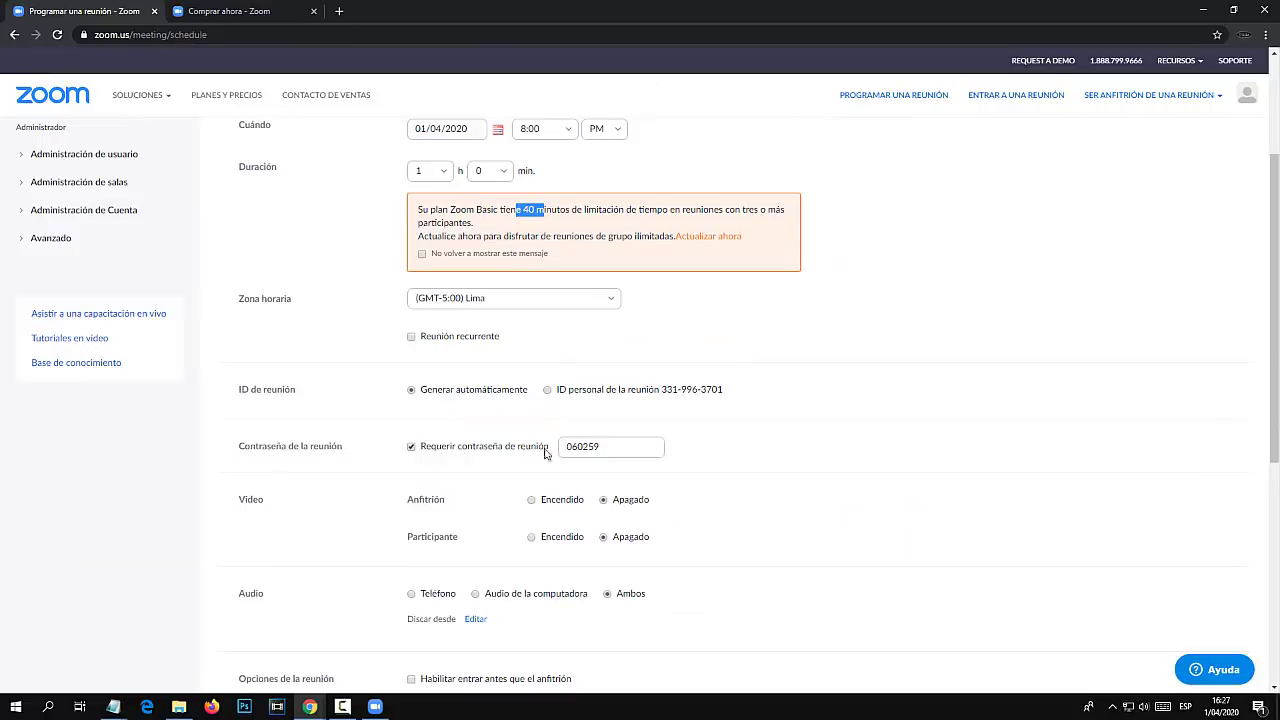
{"action": "left_click", "coordinate": [411, 447]}
Keep host and participant video set to Apagado.
{"action": "scroll", "coordinate": [738, 429], "scroll_direction": "down", "scroll_amount": 2}
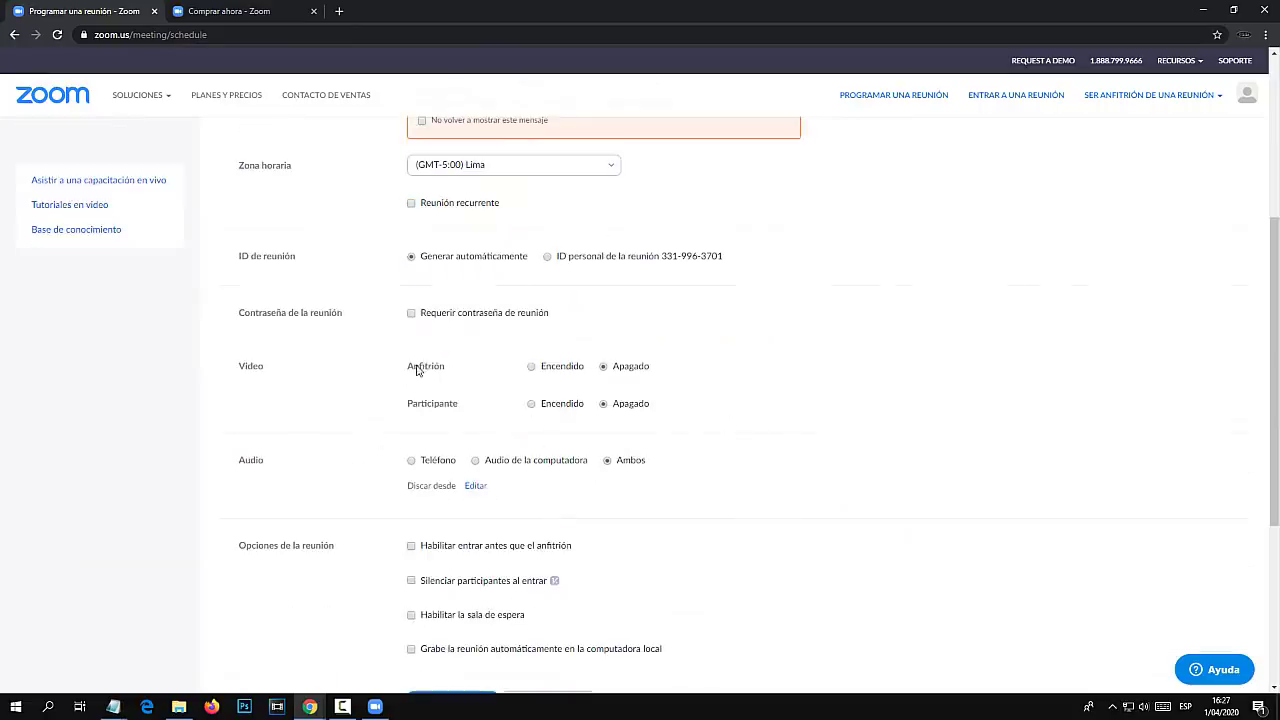
{"action": "left_click_drag", "start_coordinate": [414, 366], "coordinate": [607, 397]}
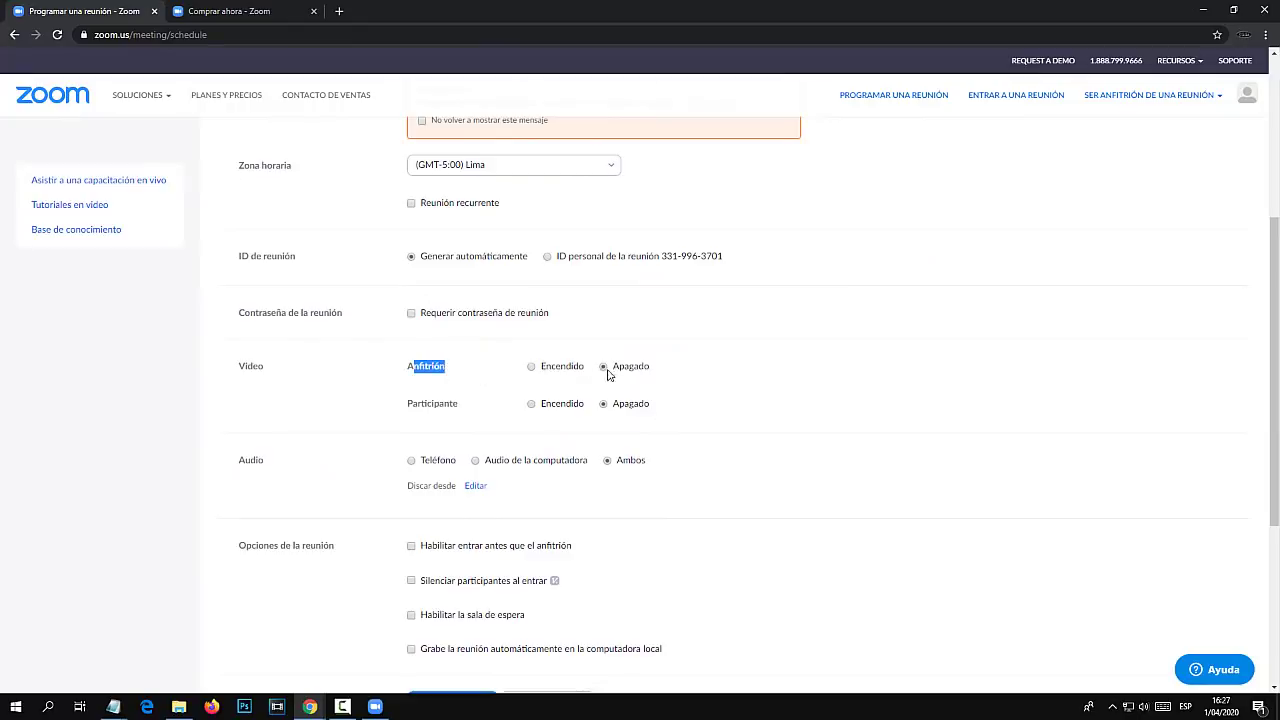
{"action": "left_click_drag", "start_coordinate": [414, 404], "coordinate": [606, 409]}
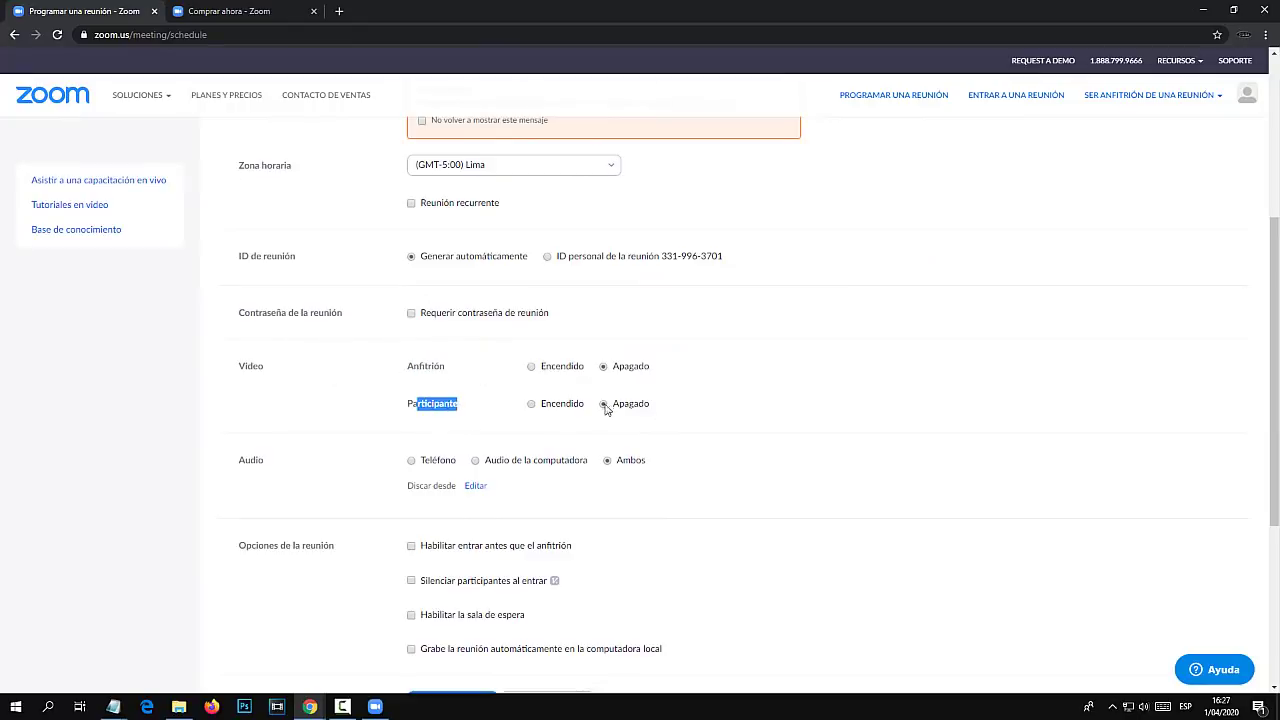
{"action": "left_click", "coordinate": [529, 410]}
{"action": "left_click", "coordinate": [603, 405]}
{"action": "scroll", "coordinate": [398, 483], "scroll_direction": "down", "scroll_amount": 1}
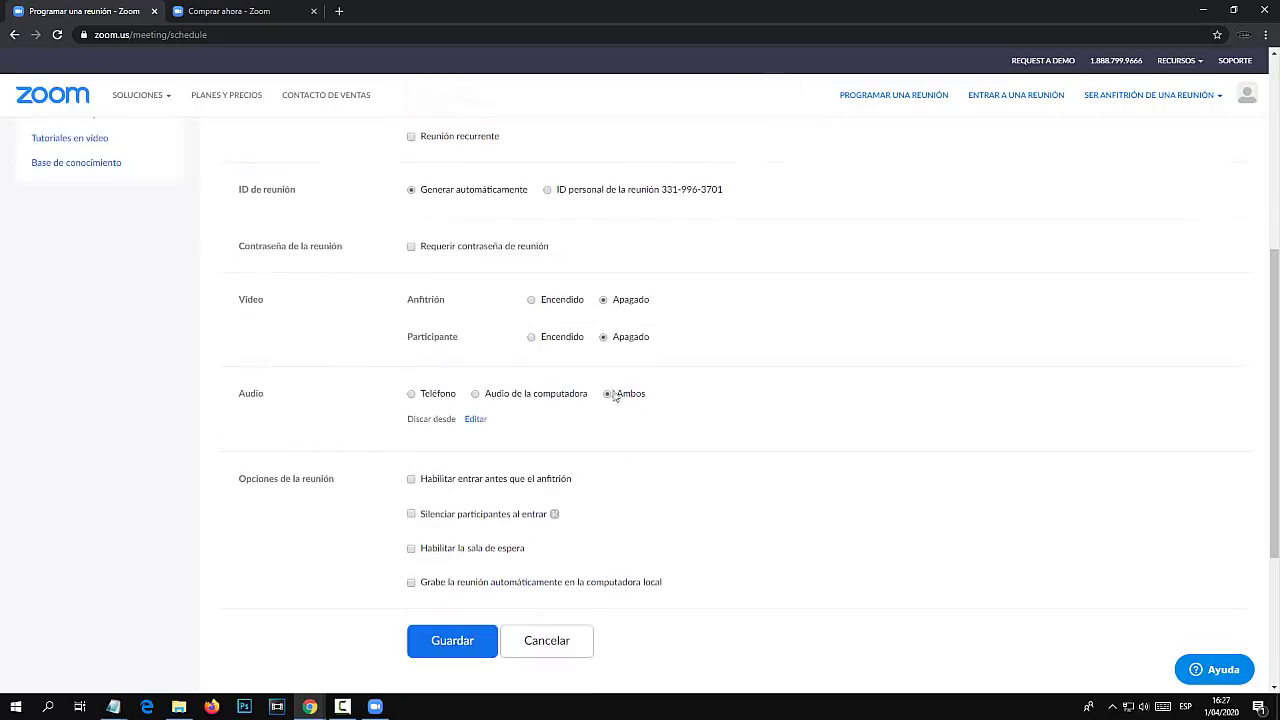
{"action": "scroll", "coordinate": [371, 449], "scroll_direction": "down", "scroll_amount": 2}
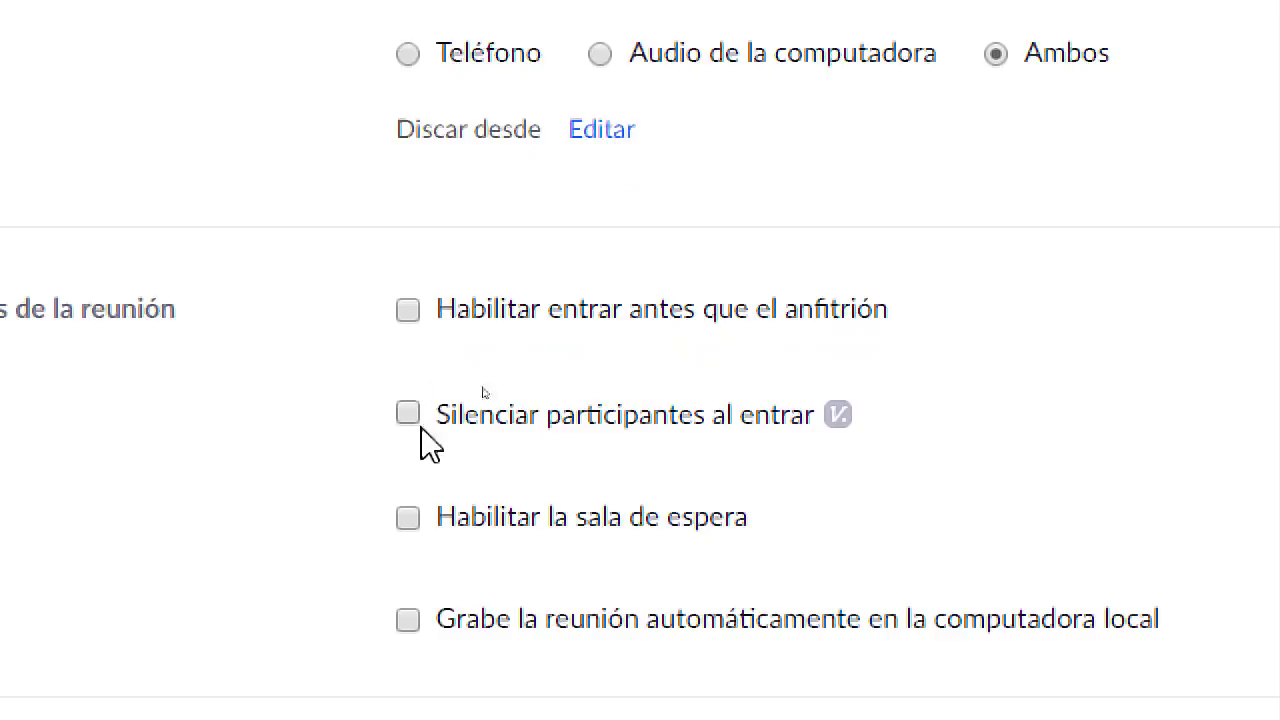
Check only 'Habilitar la sala de espera' among meeting options and save the meeting.
{"action": "left_click", "coordinate": [408, 310]}
{"action": "left_click", "coordinate": [410, 312]}
{"action": "left_click", "coordinate": [416, 410]}
{"action": "left_click", "coordinate": [409, 411]}
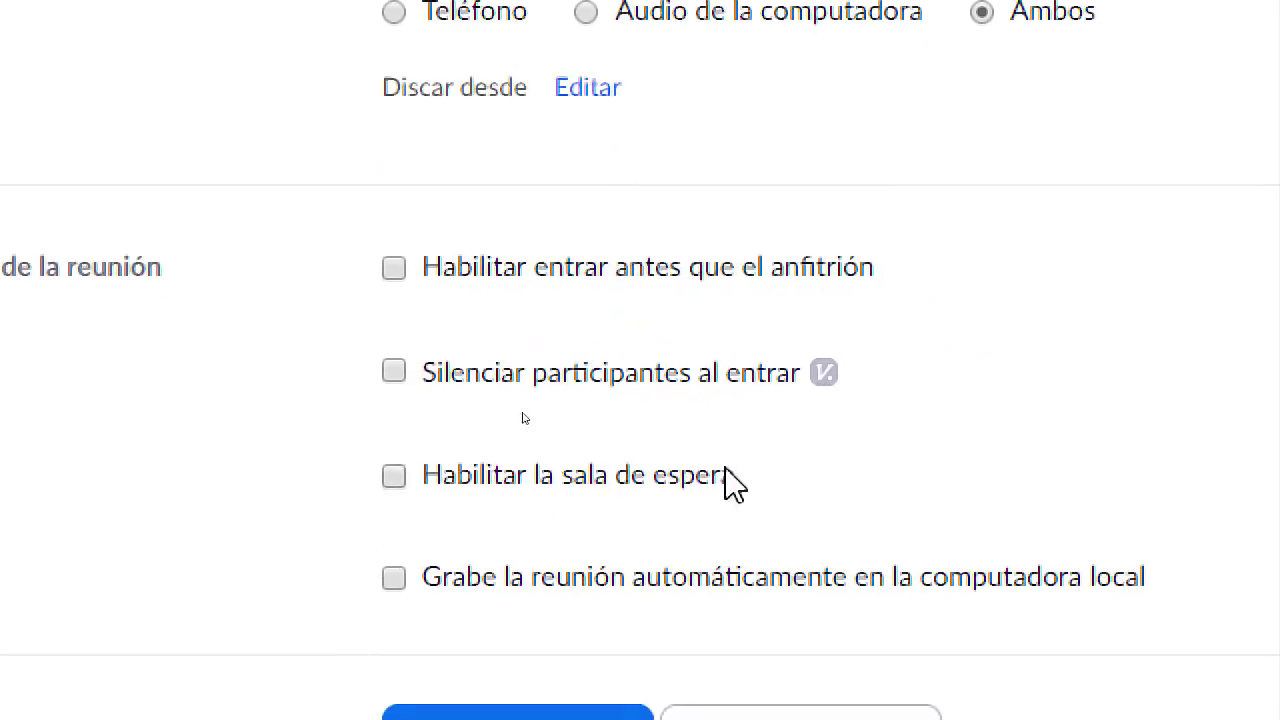
{"action": "left_click", "coordinate": [392, 475]}
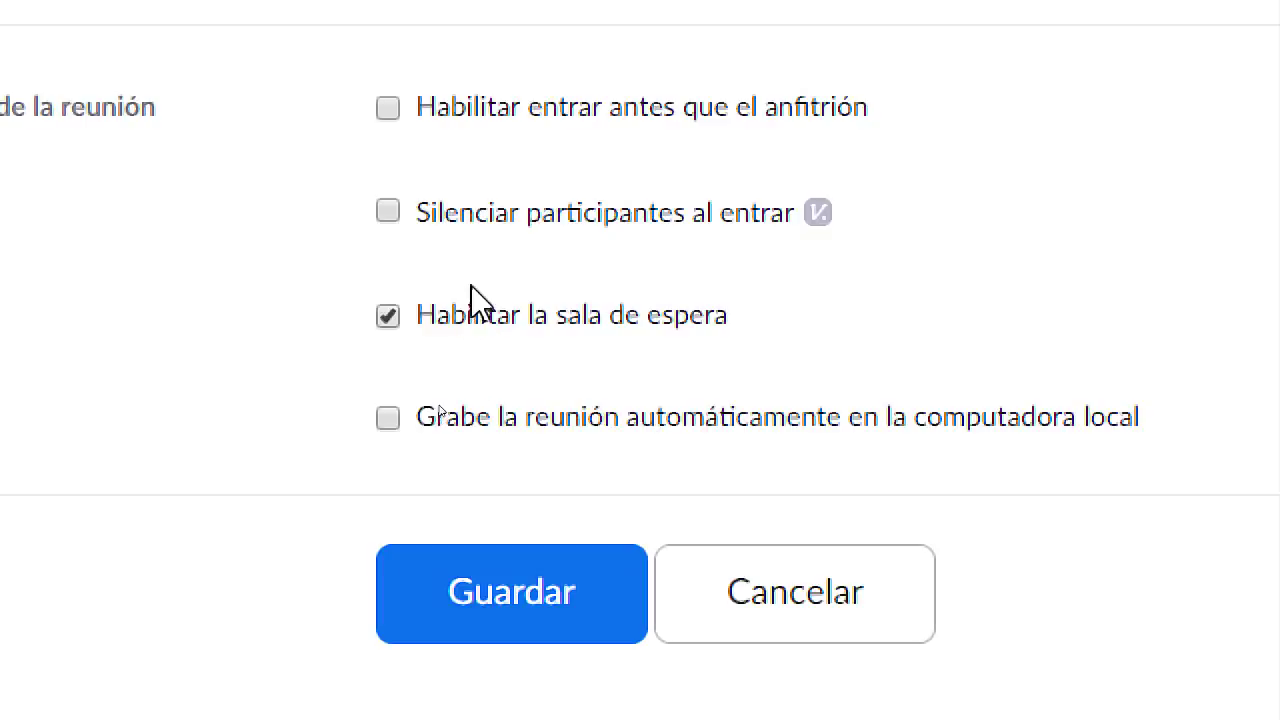
{"action": "left_click", "coordinate": [389, 420]}
{"action": "left_click", "coordinate": [390, 421]}
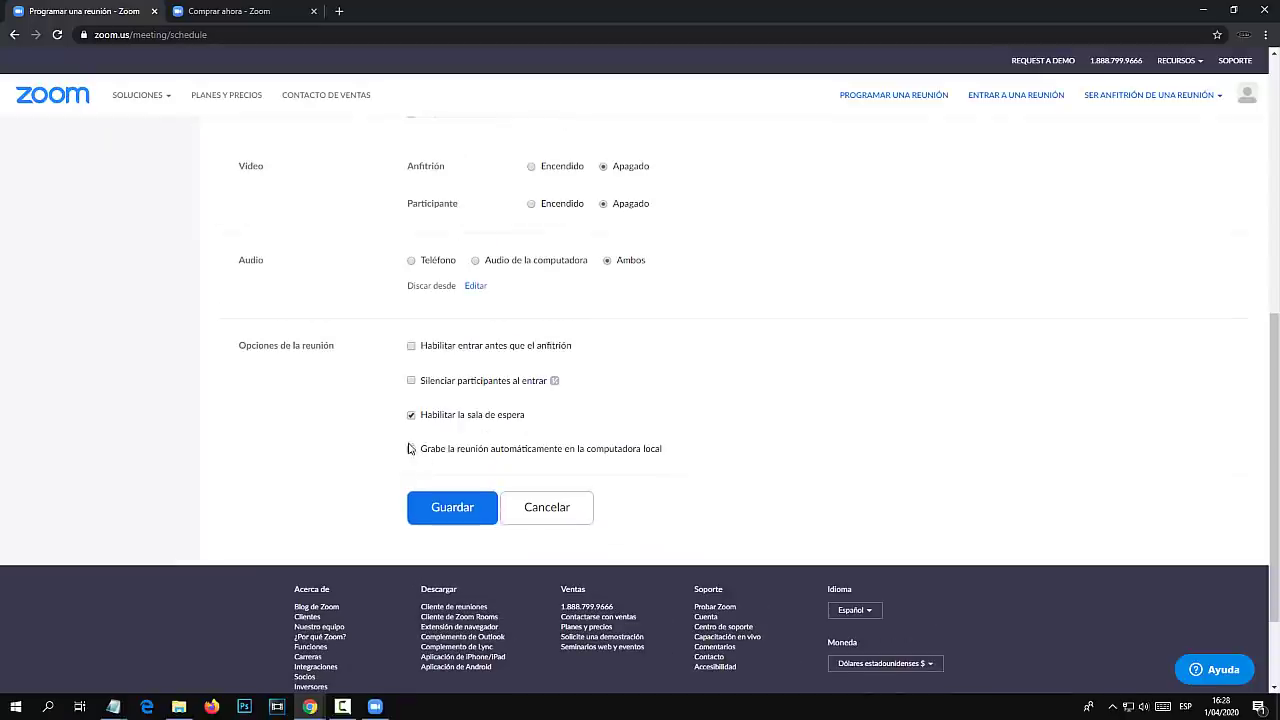
{"action": "left_click", "coordinate": [452, 509]}
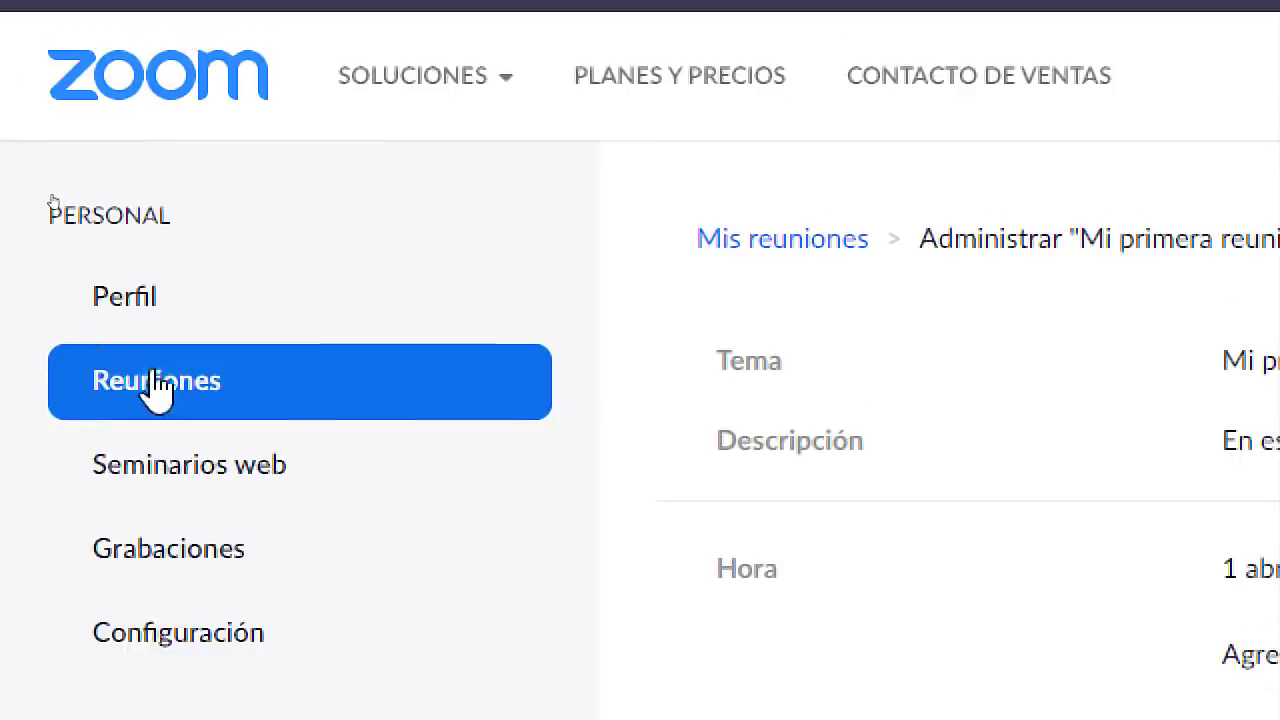
Return to Reuniones, where Mi primera reunión appears today at 08:00 PM.
{"action": "left_click", "coordinate": [160, 392]}
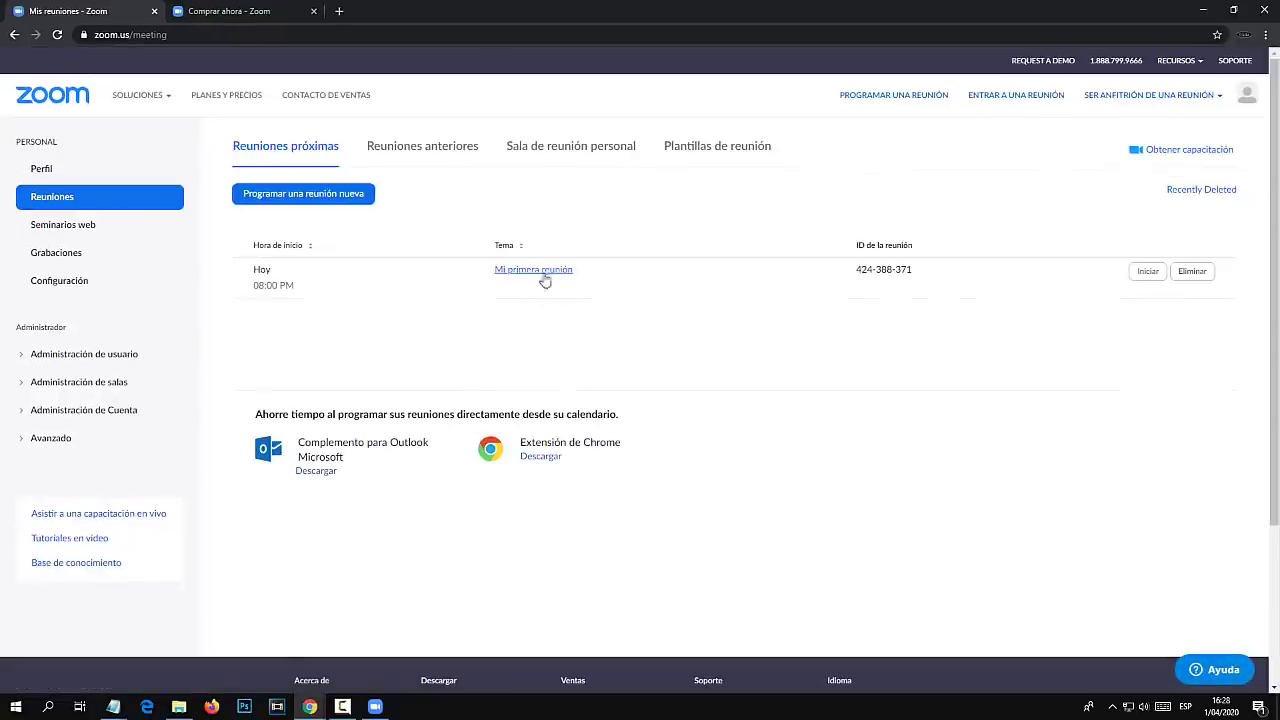
{"action": "double_click", "coordinate": [258, 271]}
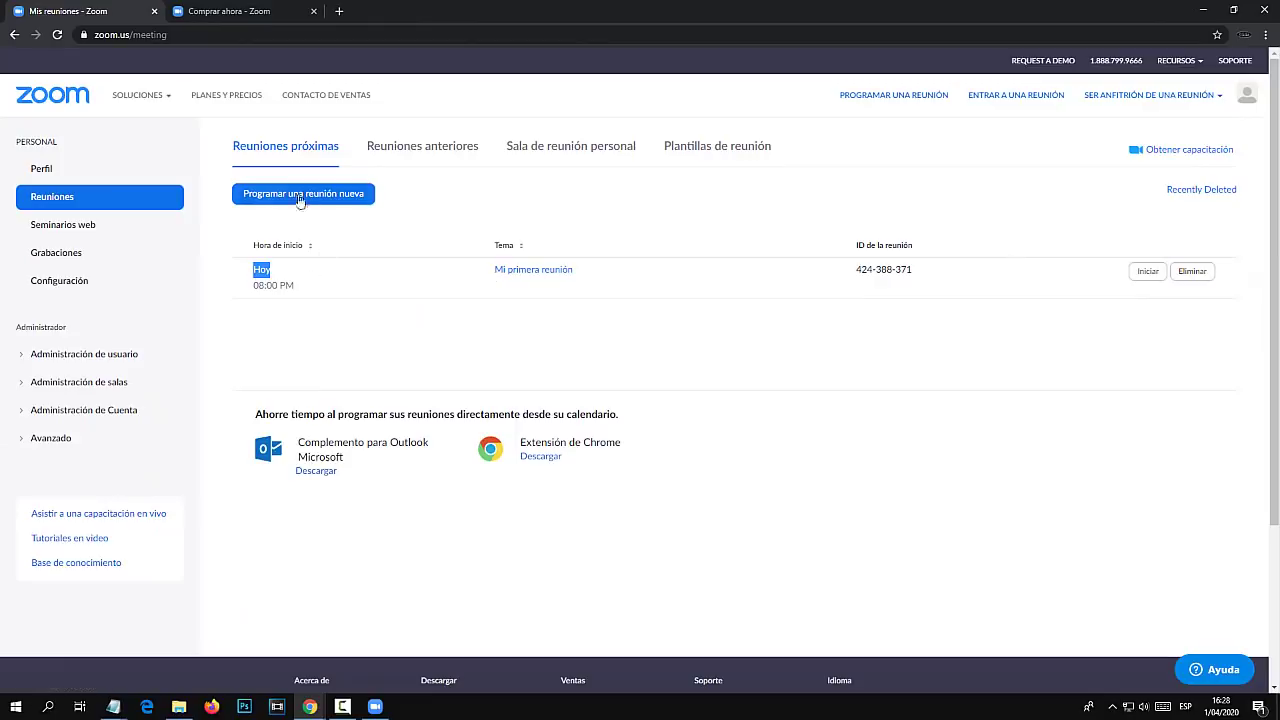
Sign in to the Zoom desktop app with the account's e-mail and password.
{"action": "left_click", "coordinate": [376, 707]}
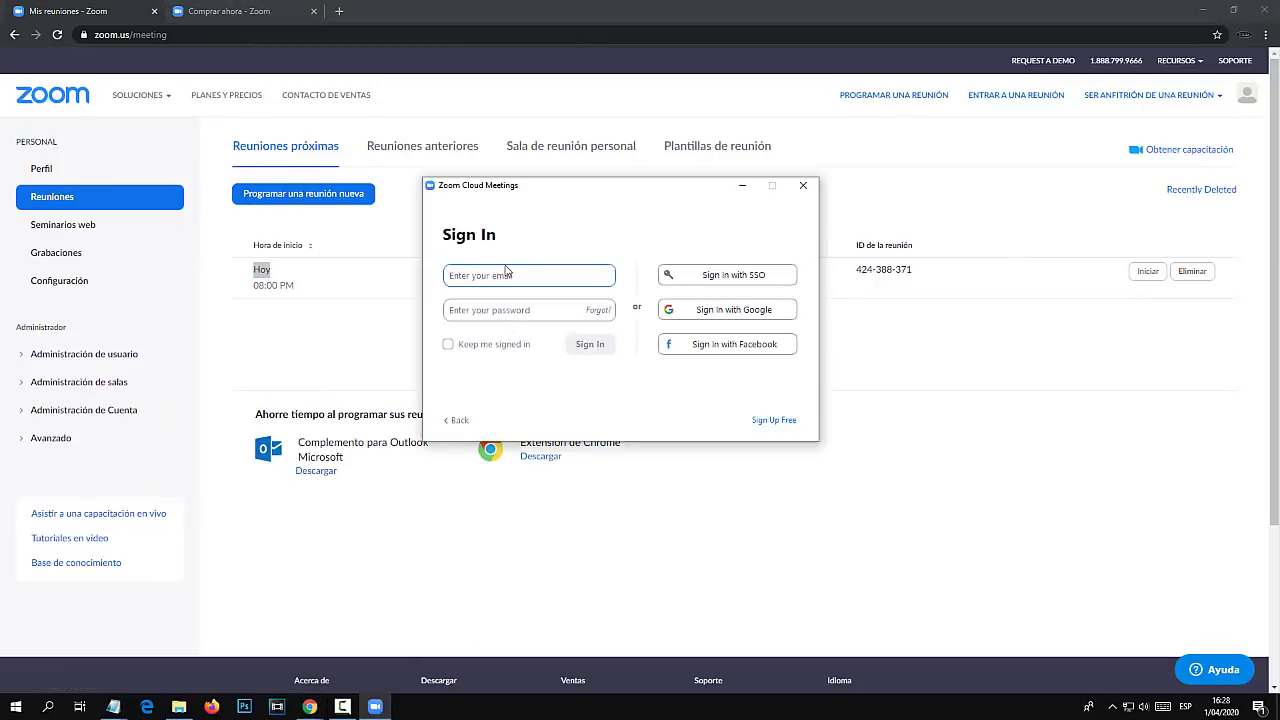
{"action": "key", "text": "Tab"}
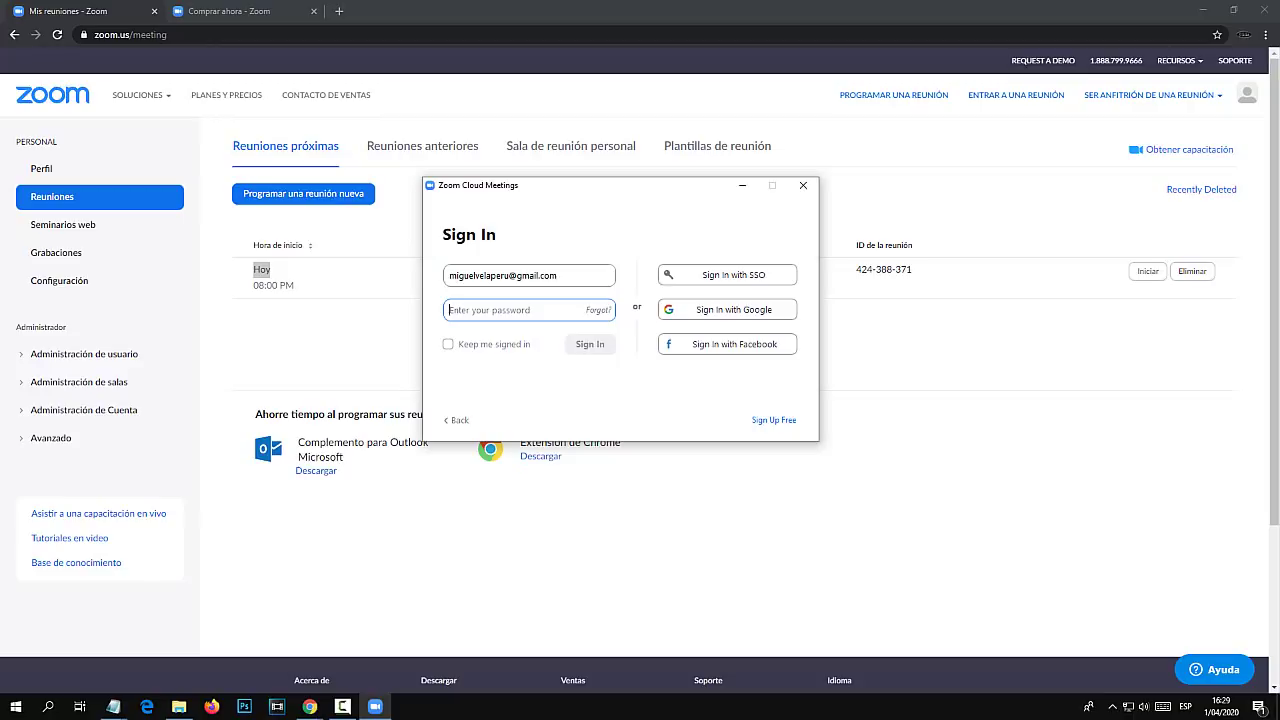
{"action": "type", "text": "****"}
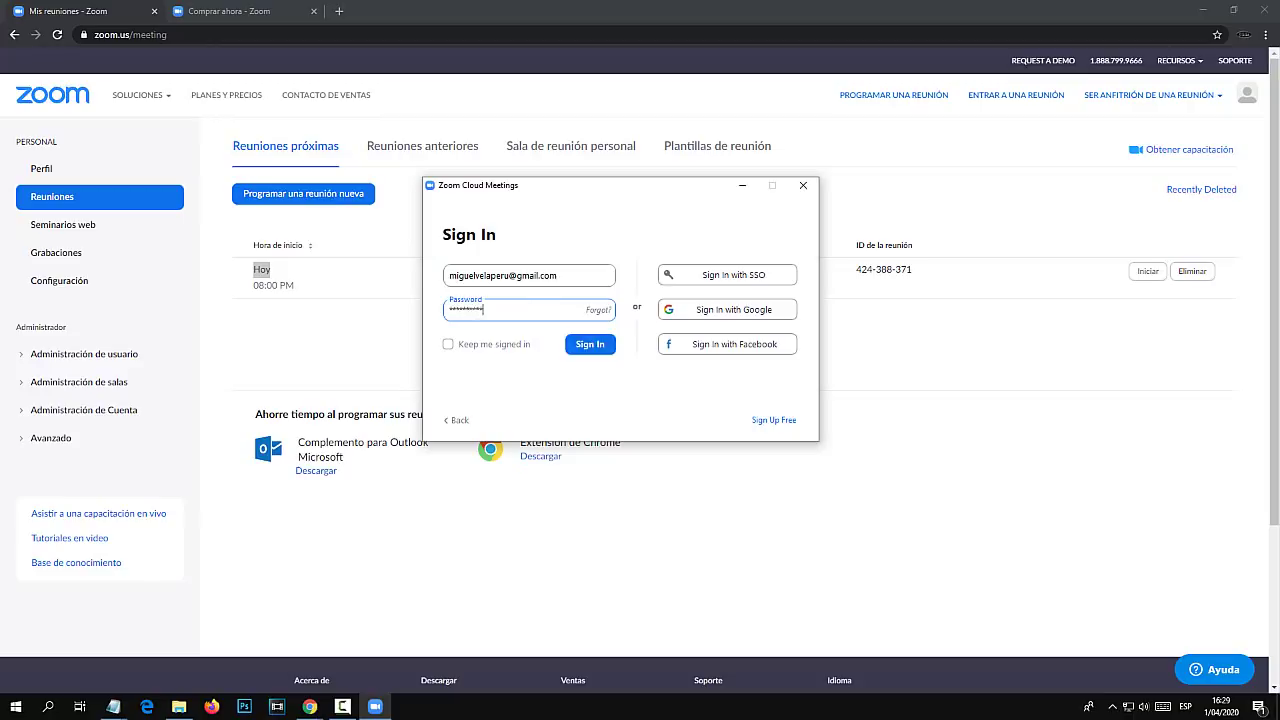
{"action": "key", "text": "Return"}
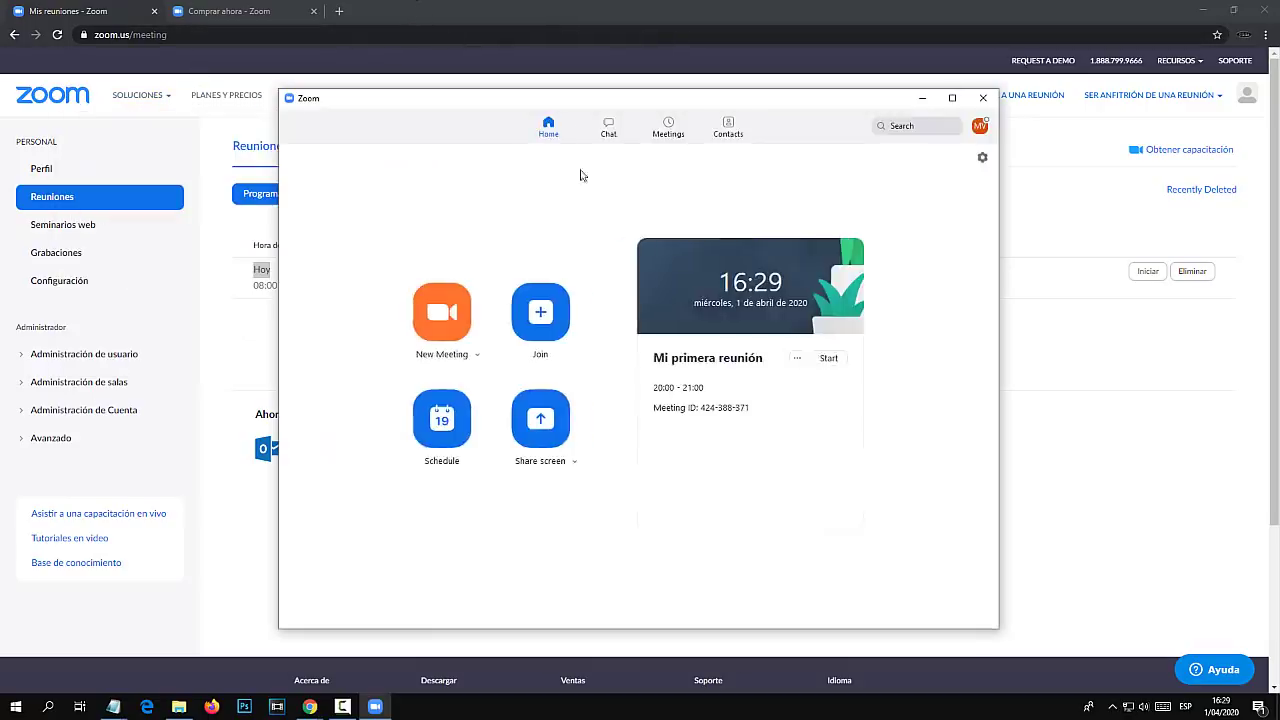
Maximize the Zoom window and start Mi primera reunión from its meeting card.
{"action": "left_click", "coordinate": [953, 97]}
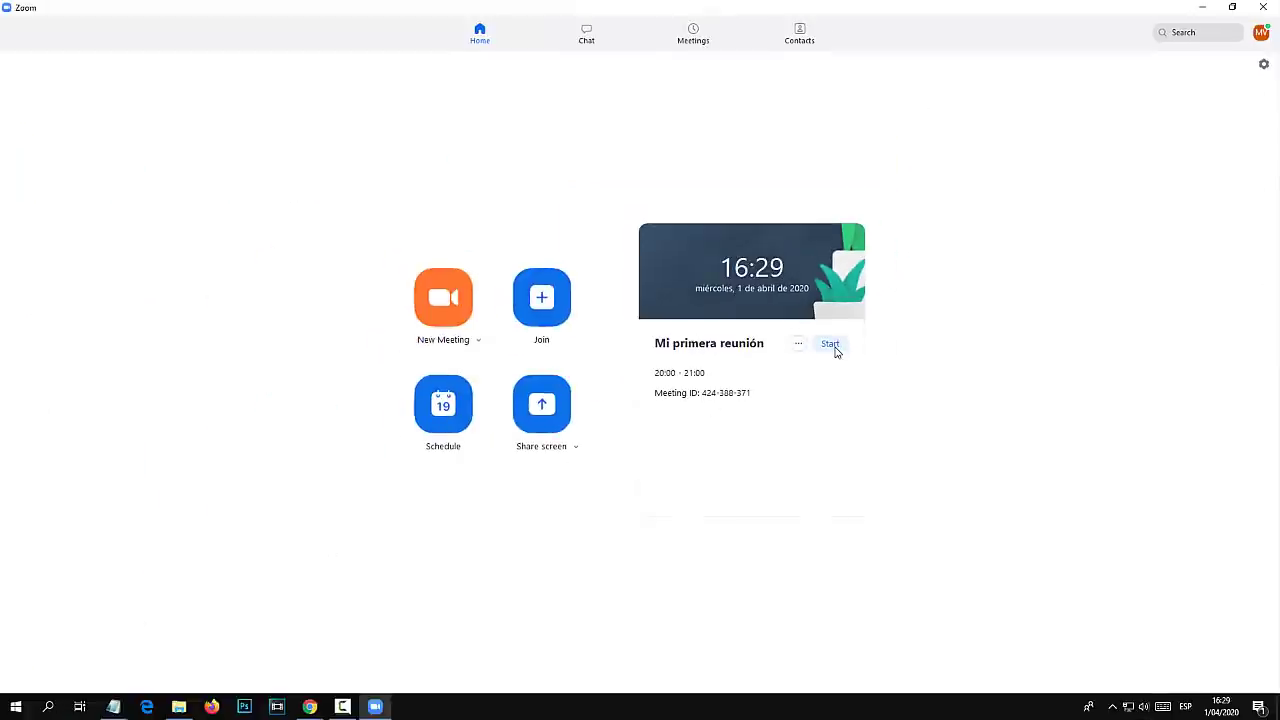
{"action": "left_click", "coordinate": [831, 345]}
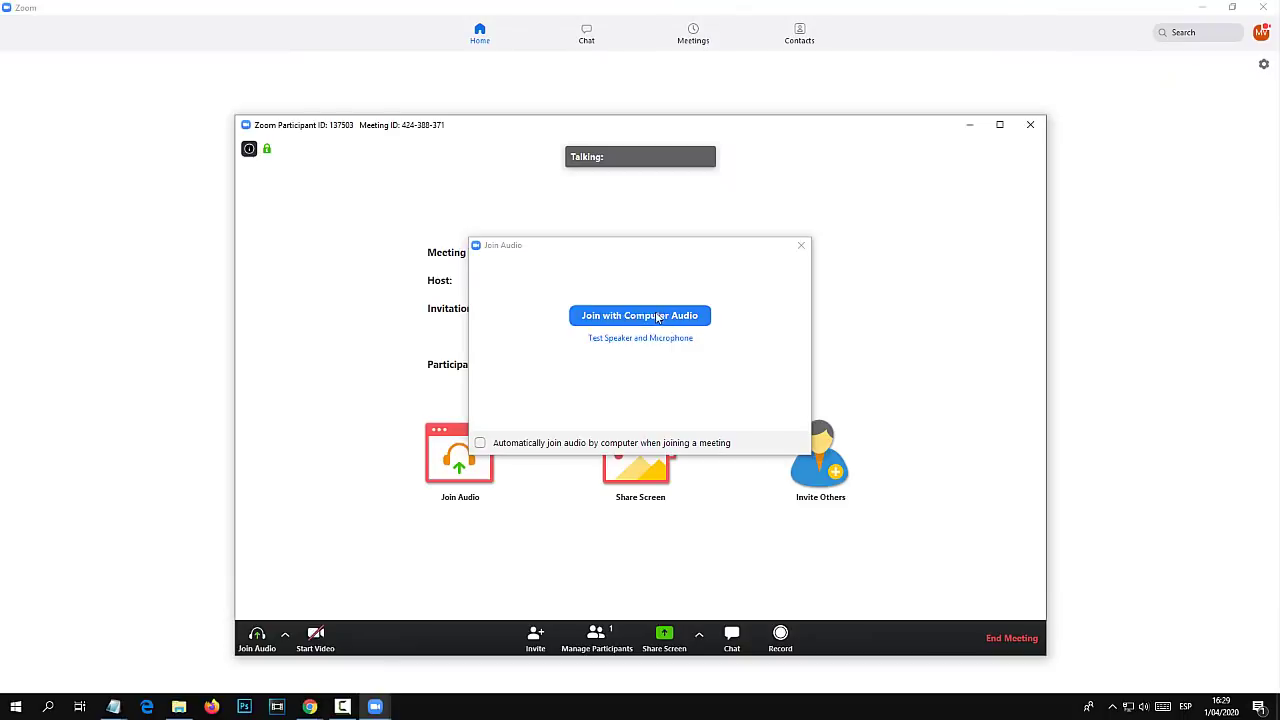
Join with computer audio, maximize the meeting window, then mute and unmute the microphone.
{"action": "left_click", "coordinate": [657, 317]}
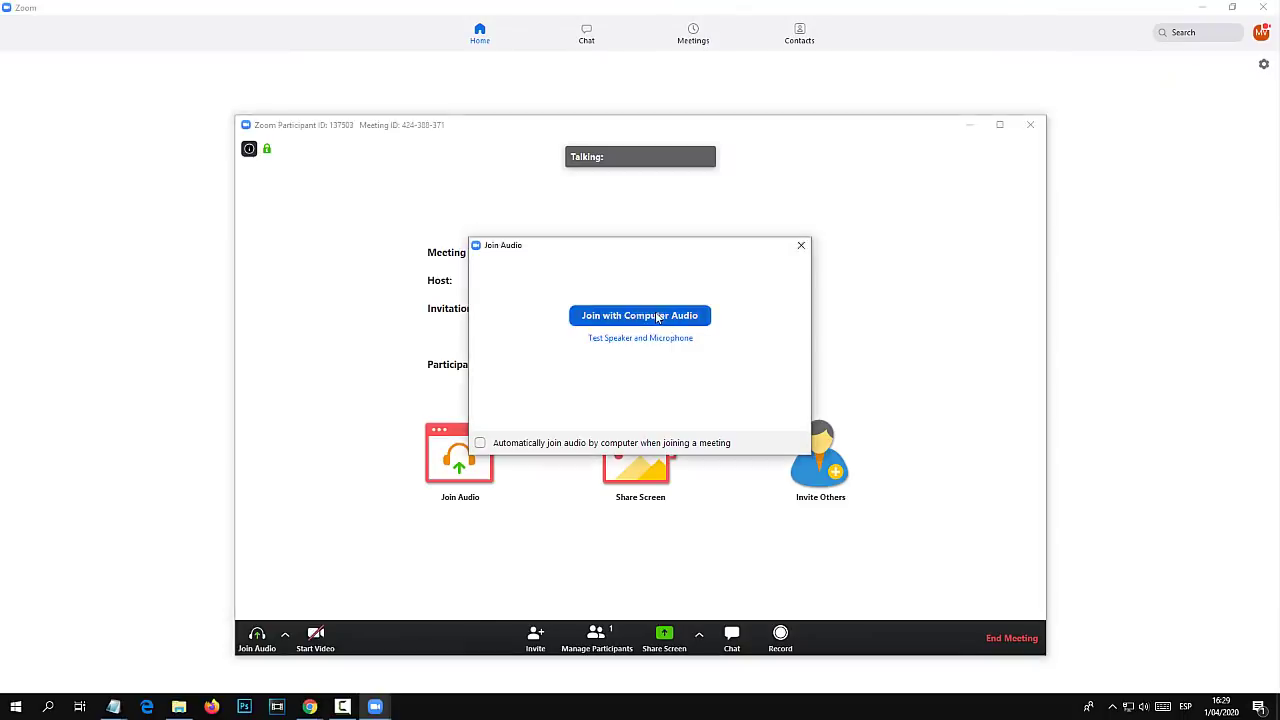
{"action": "left_click", "coordinate": [998, 124]}
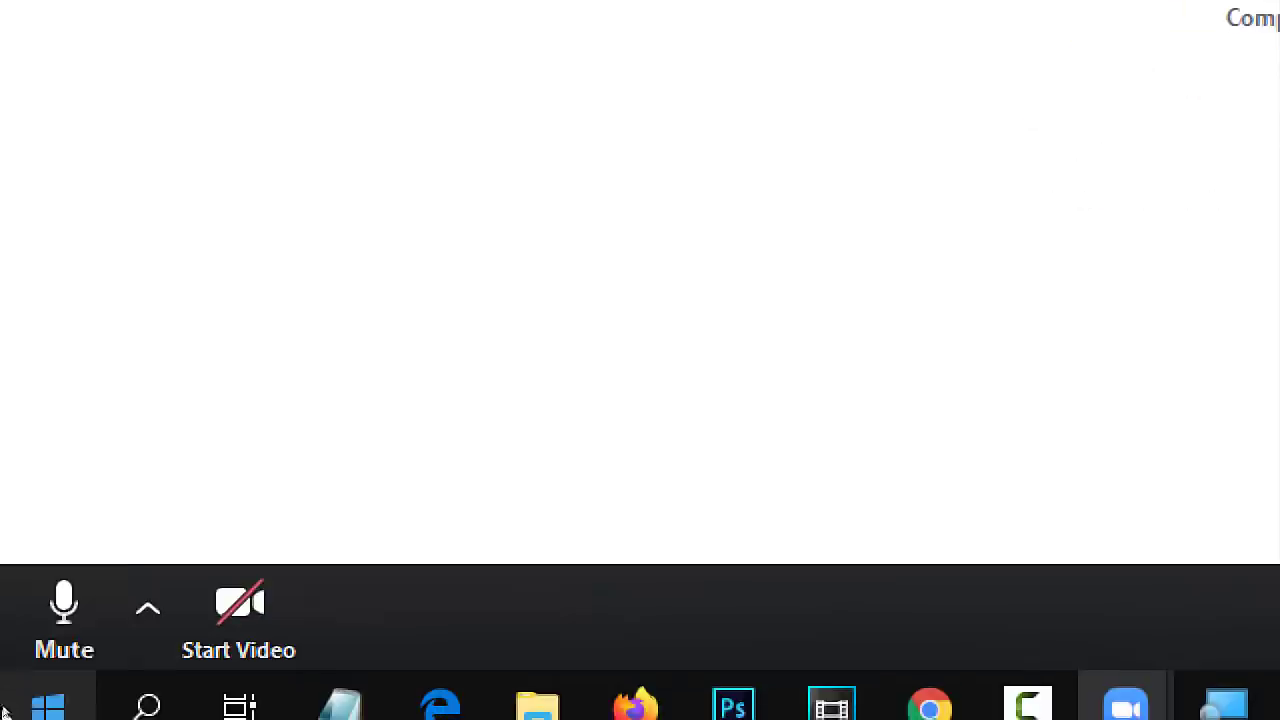
{"action": "left_click", "coordinate": [60, 609]}
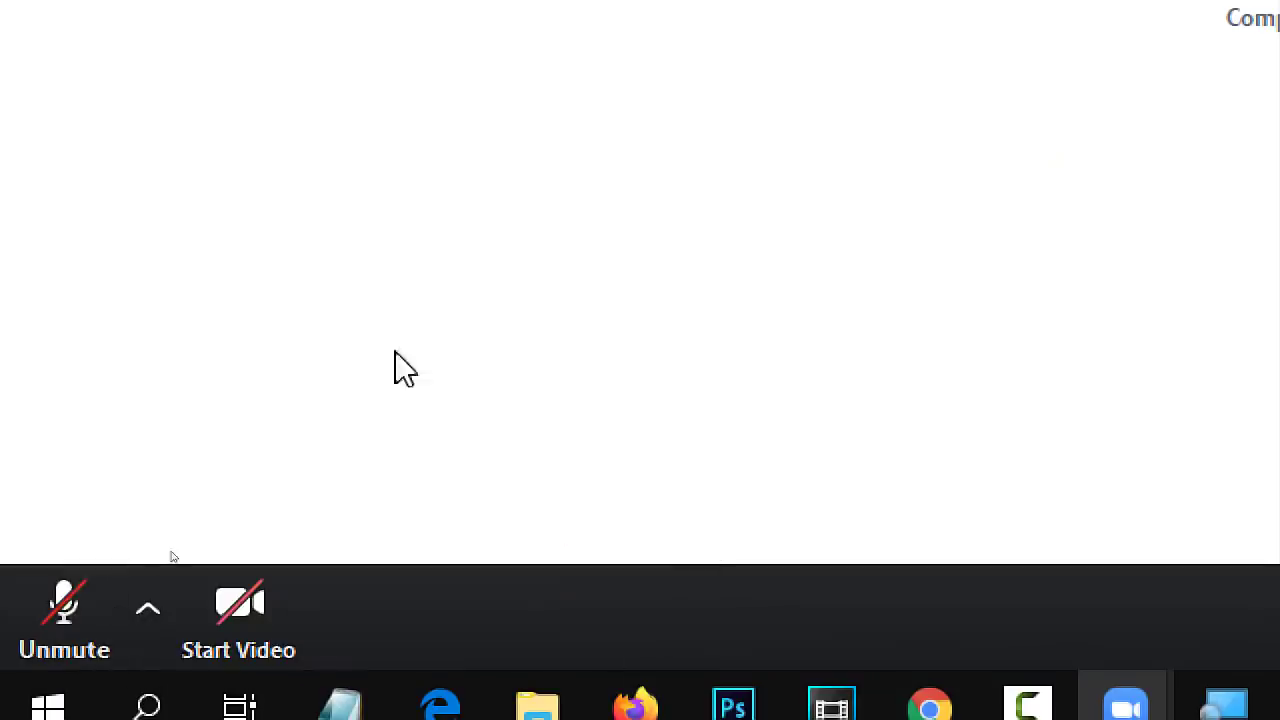
{"action": "left_click", "coordinate": [75, 603]}
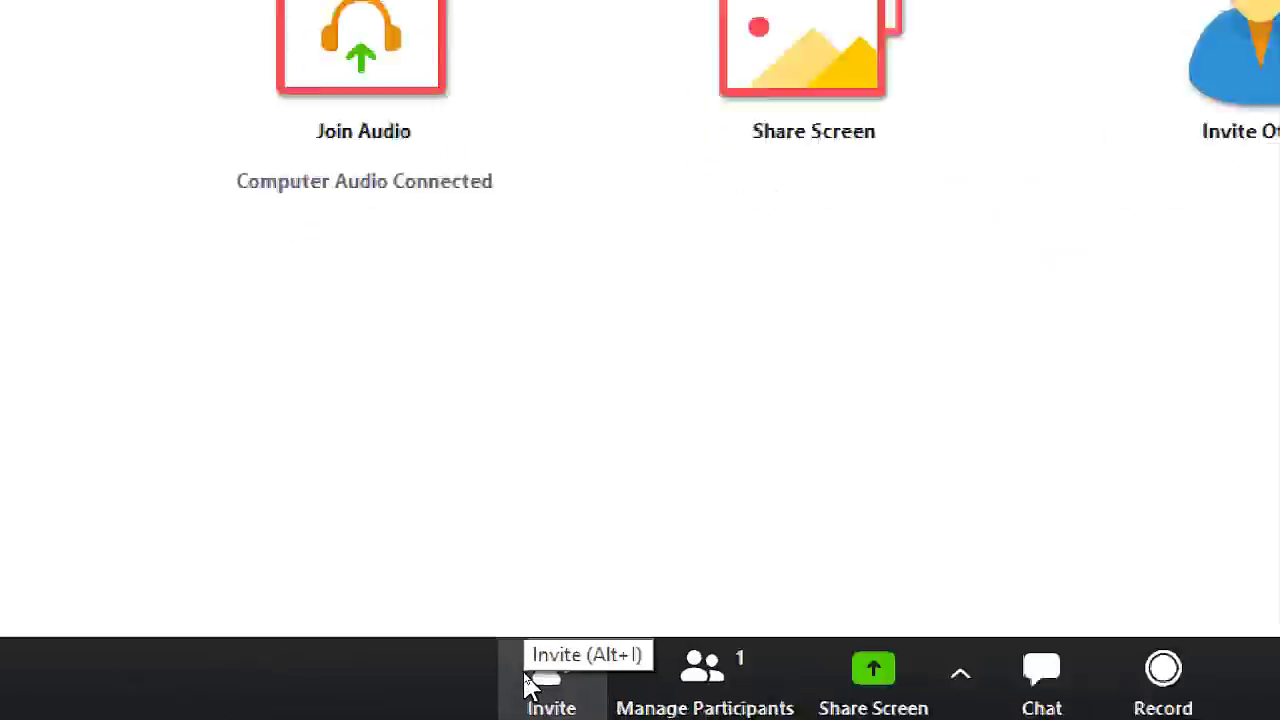
{"action": "left_click", "coordinate": [535, 672]}
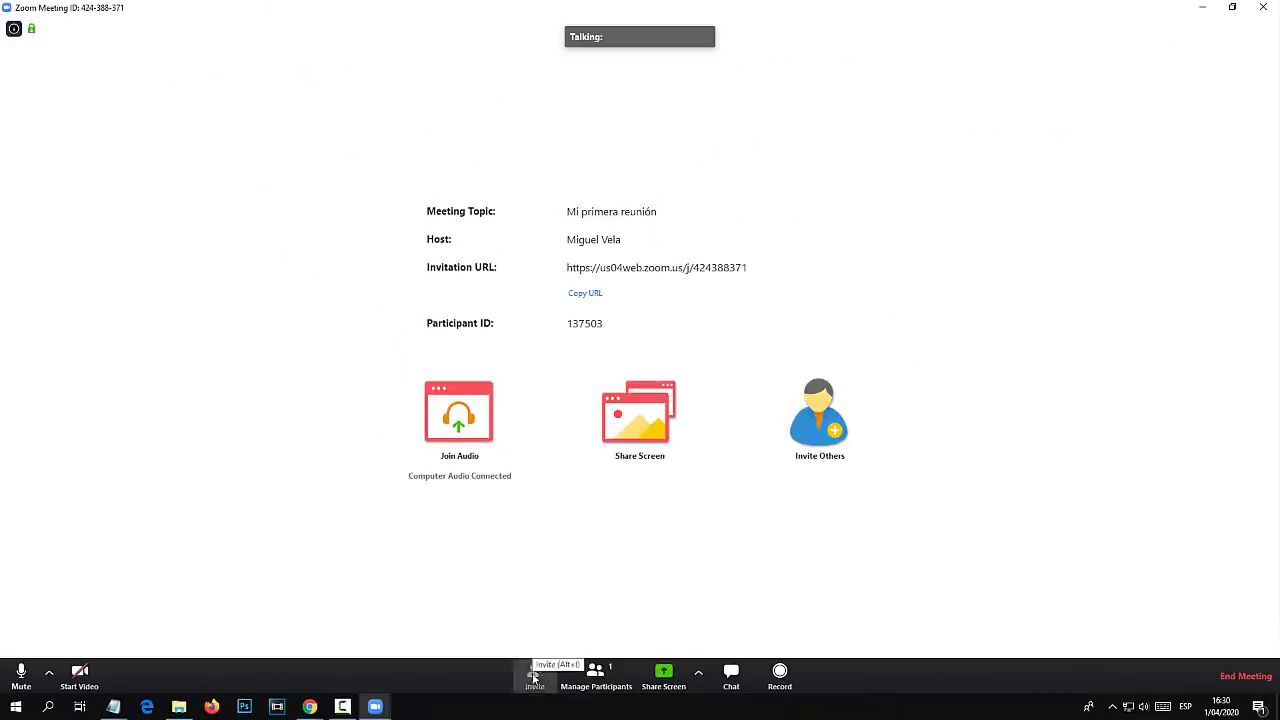
{"action": "left_click_drag", "start_coordinate": [664, 208], "coordinate": [727, 306]}
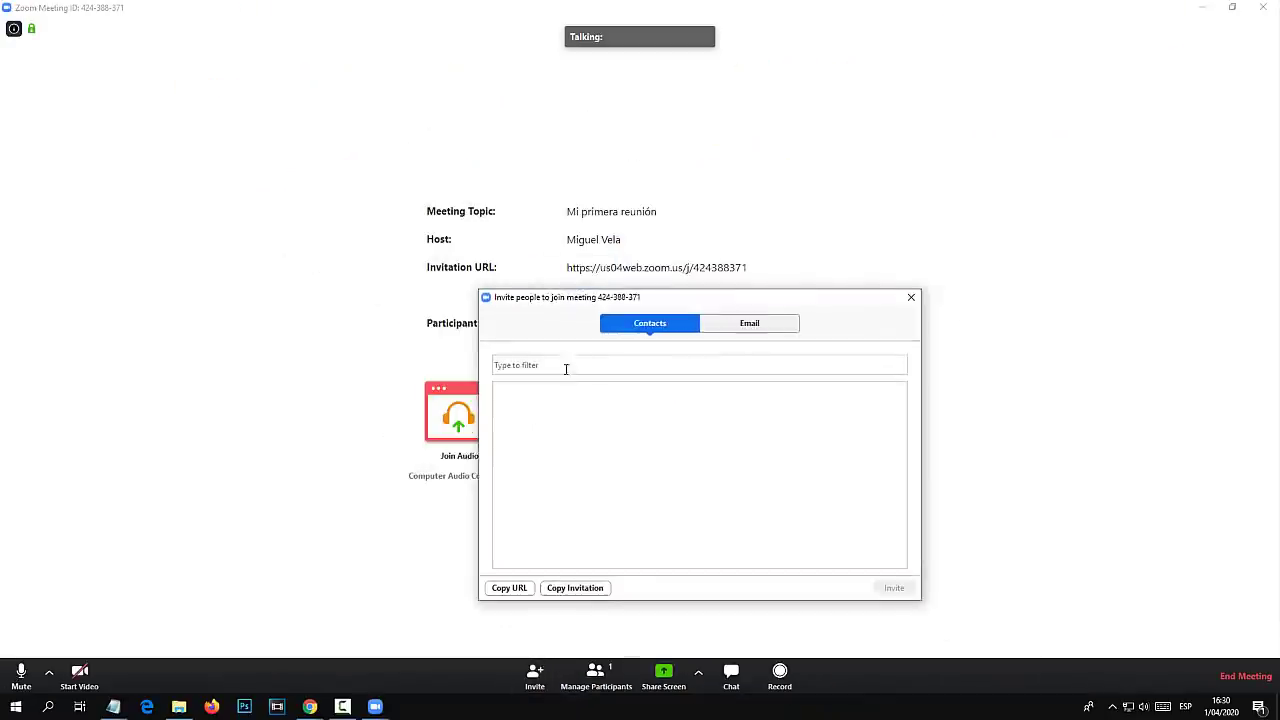
{"action": "left_click", "coordinate": [603, 363]}
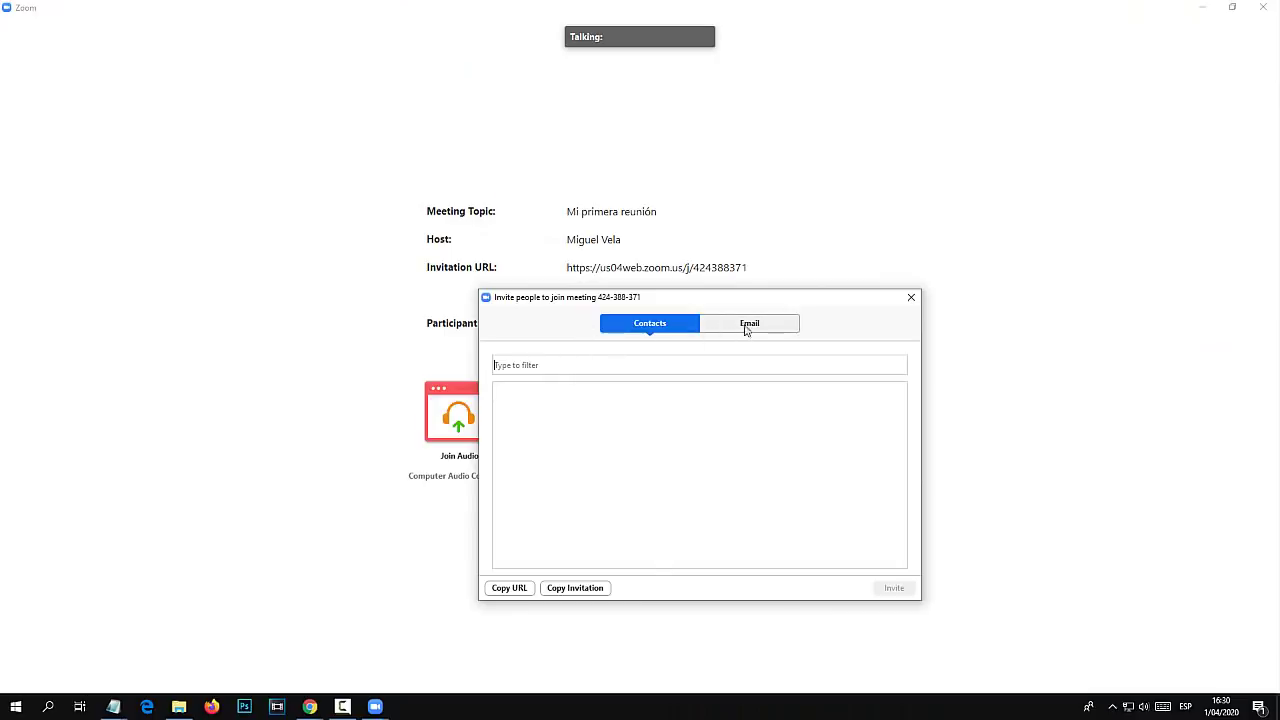
{"action": "left_click", "coordinate": [745, 332]}
{"action": "left_click", "coordinate": [660, 326]}
{"action": "left_click", "coordinate": [752, 330]}
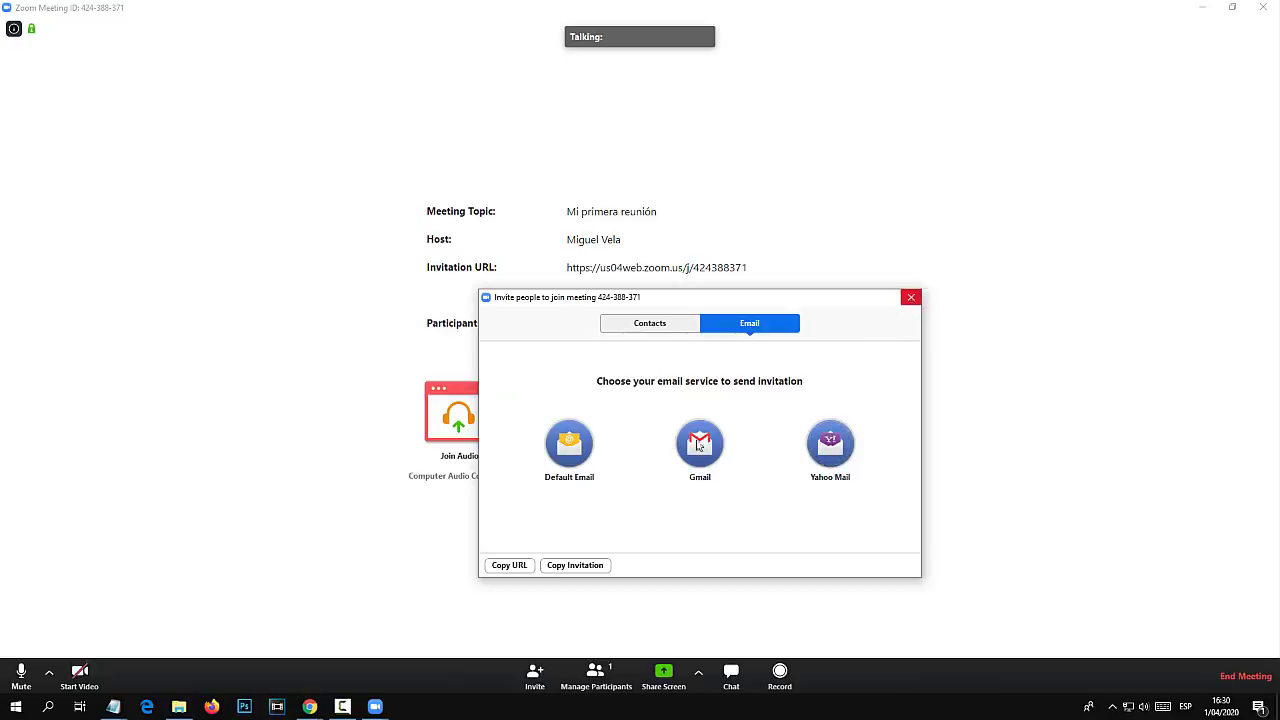
{"action": "left_click", "coordinate": [908, 299]}
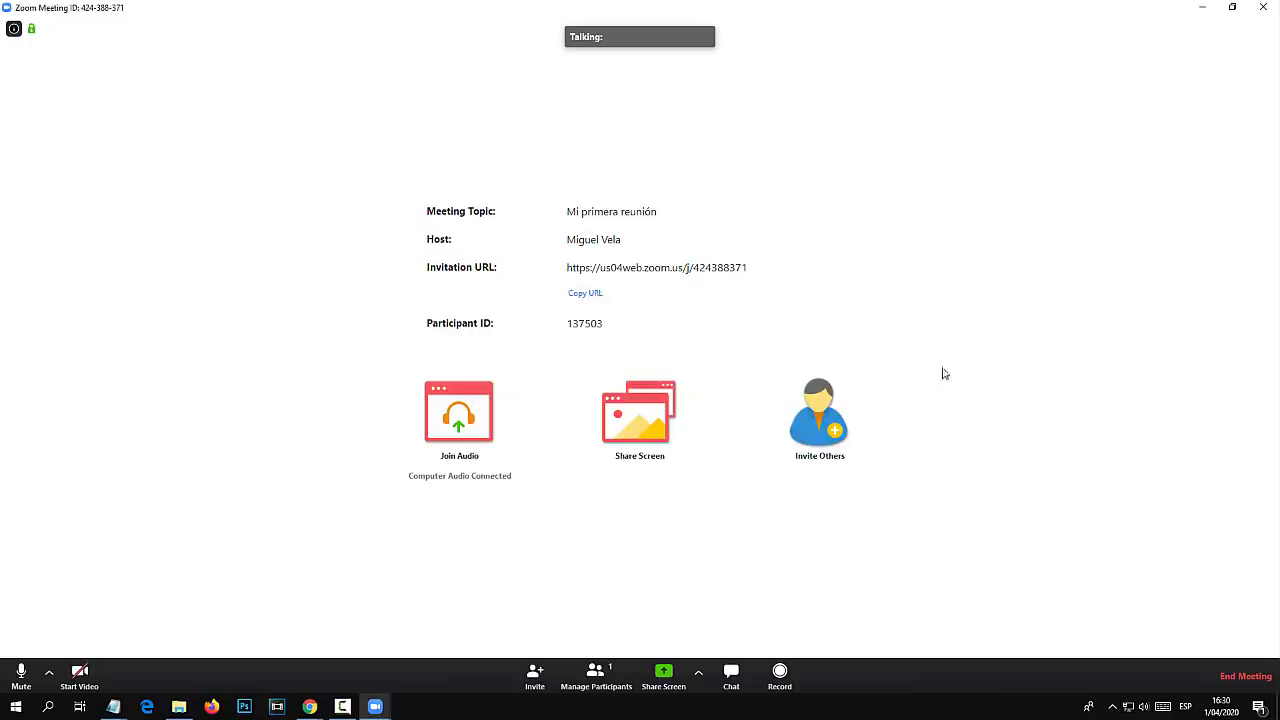
{"action": "left_click", "coordinate": [600, 293]}
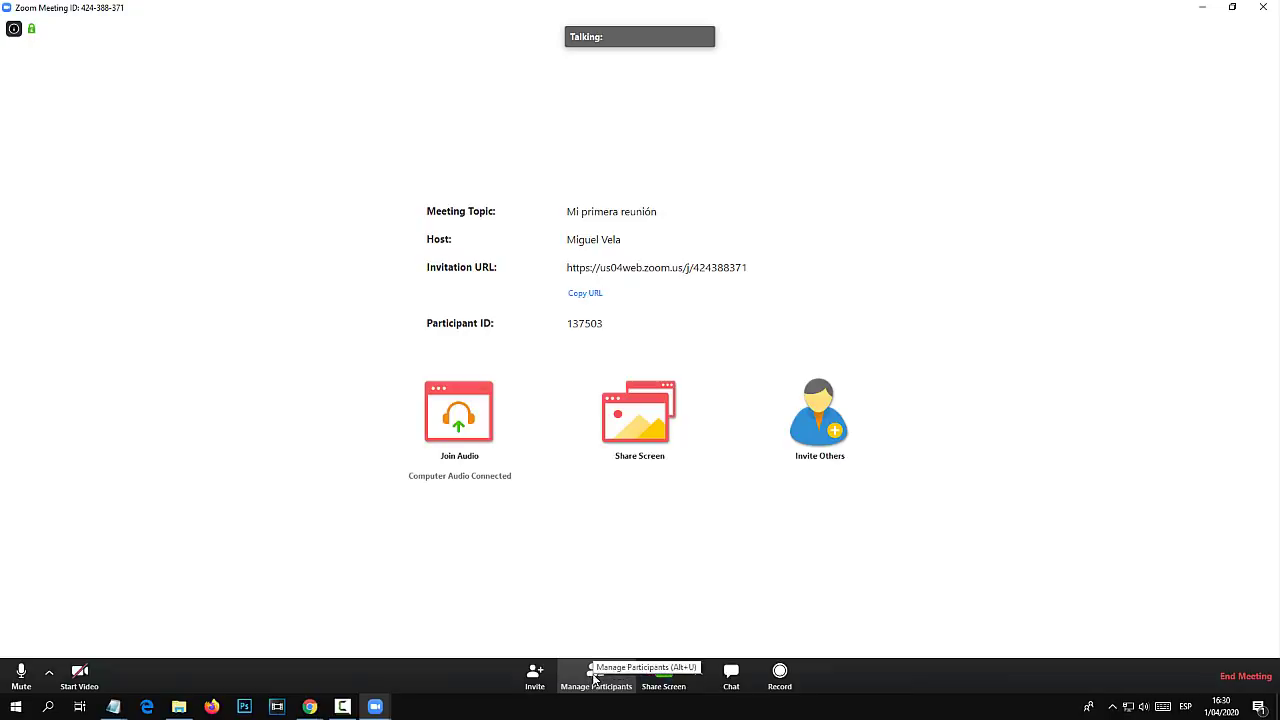
Show the Participants panel, then bring up the Share Screen picker.
{"action": "left_click", "coordinate": [594, 679]}
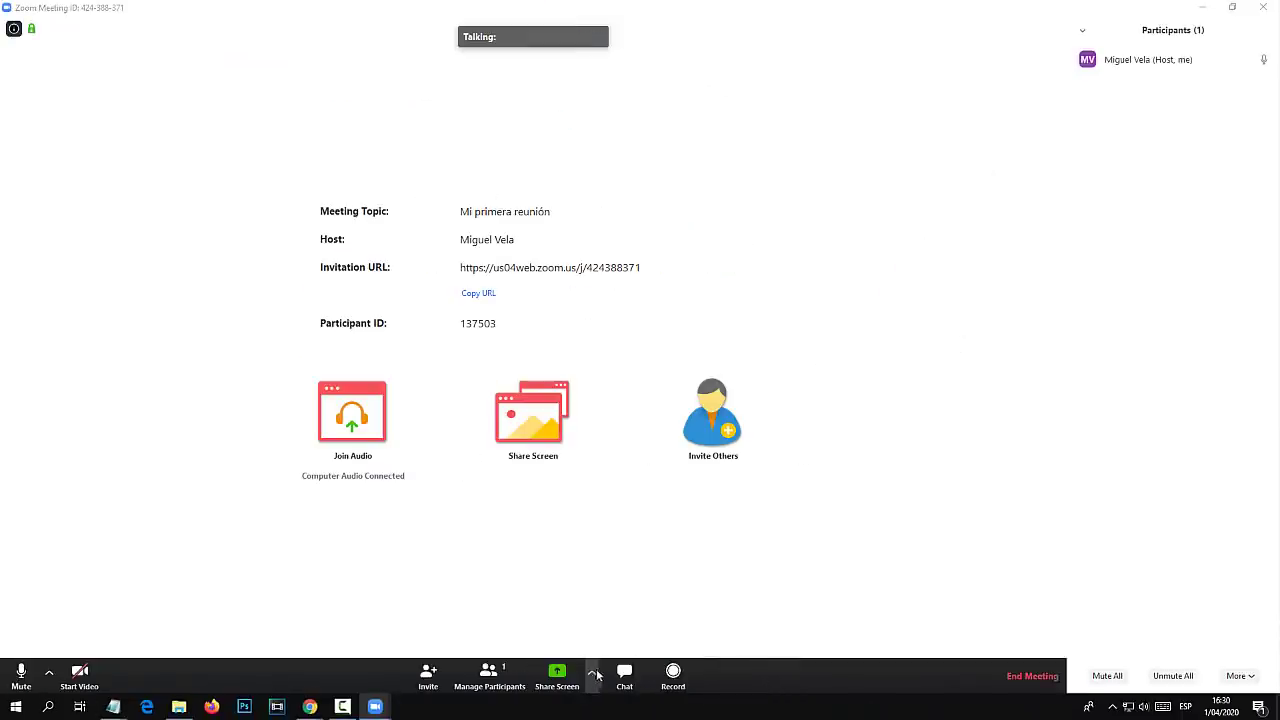
{"action": "mouse_move", "coordinate": [1219, 60]}
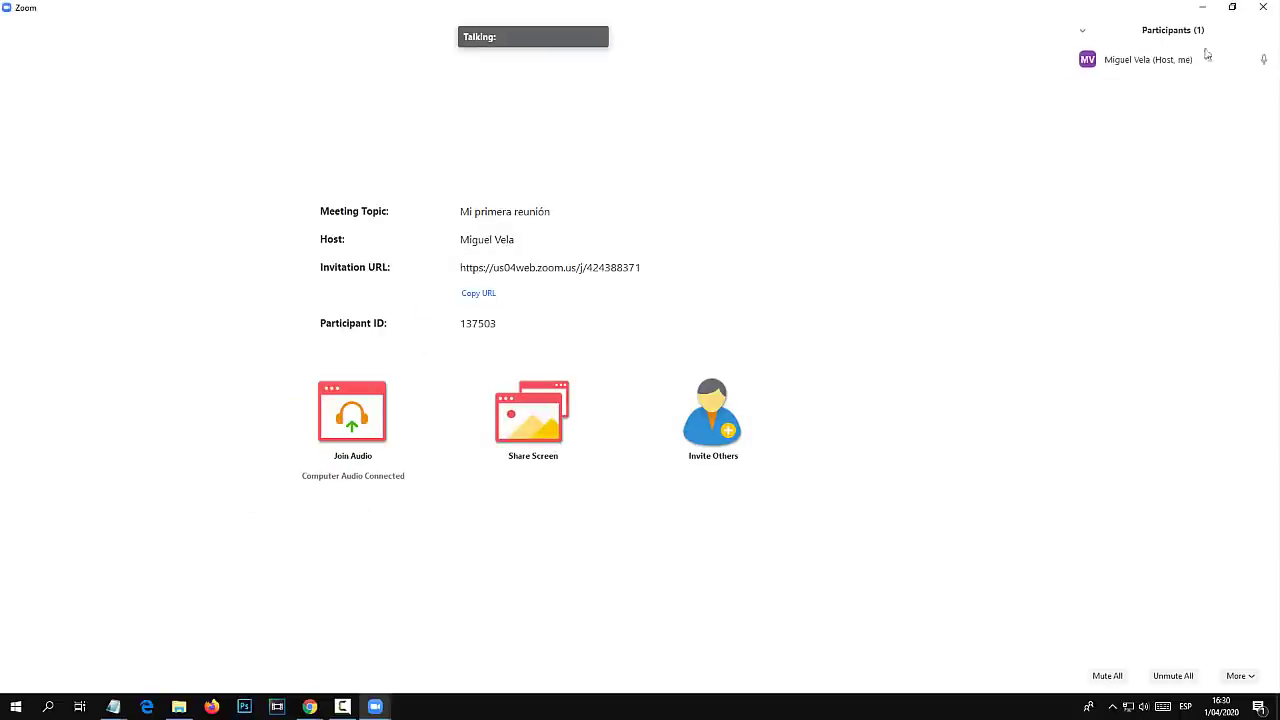
{"action": "mouse_move", "coordinate": [774, 624]}
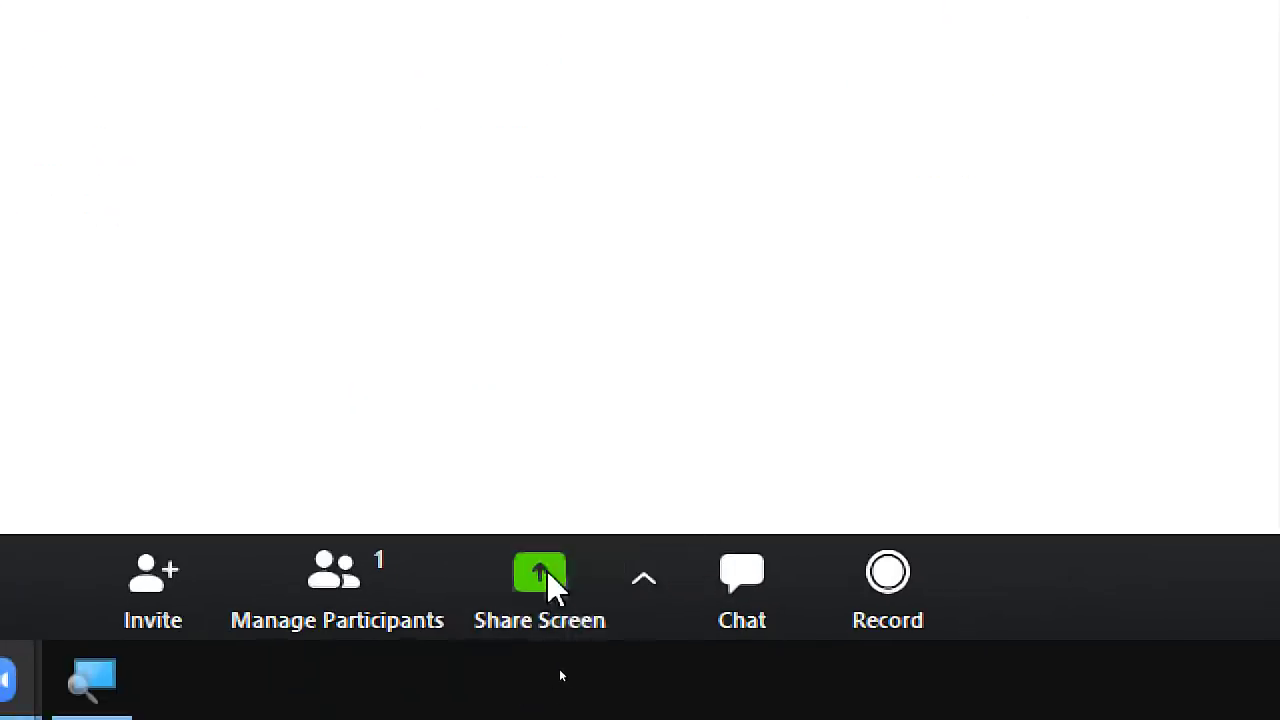
{"action": "left_click", "coordinate": [531, 614]}
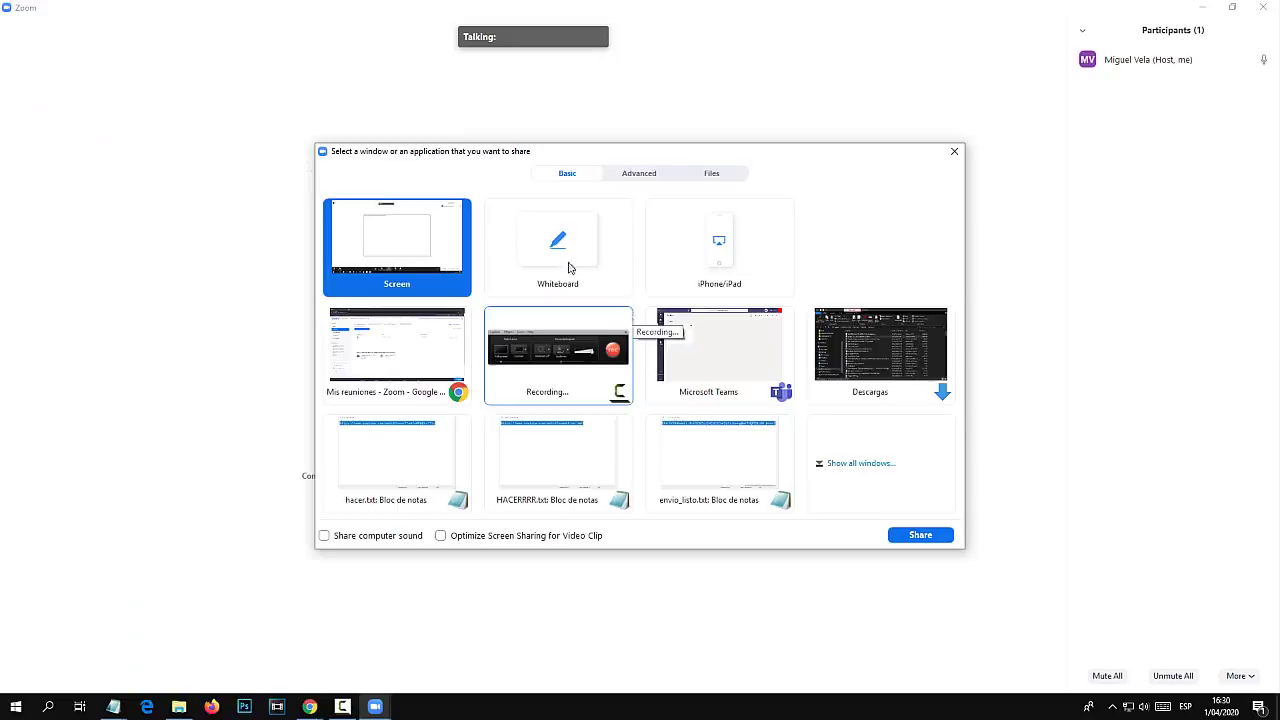
Look through the Files and Advanced sharing tabs, then go back to Basic.
{"action": "left_click", "coordinate": [712, 175]}
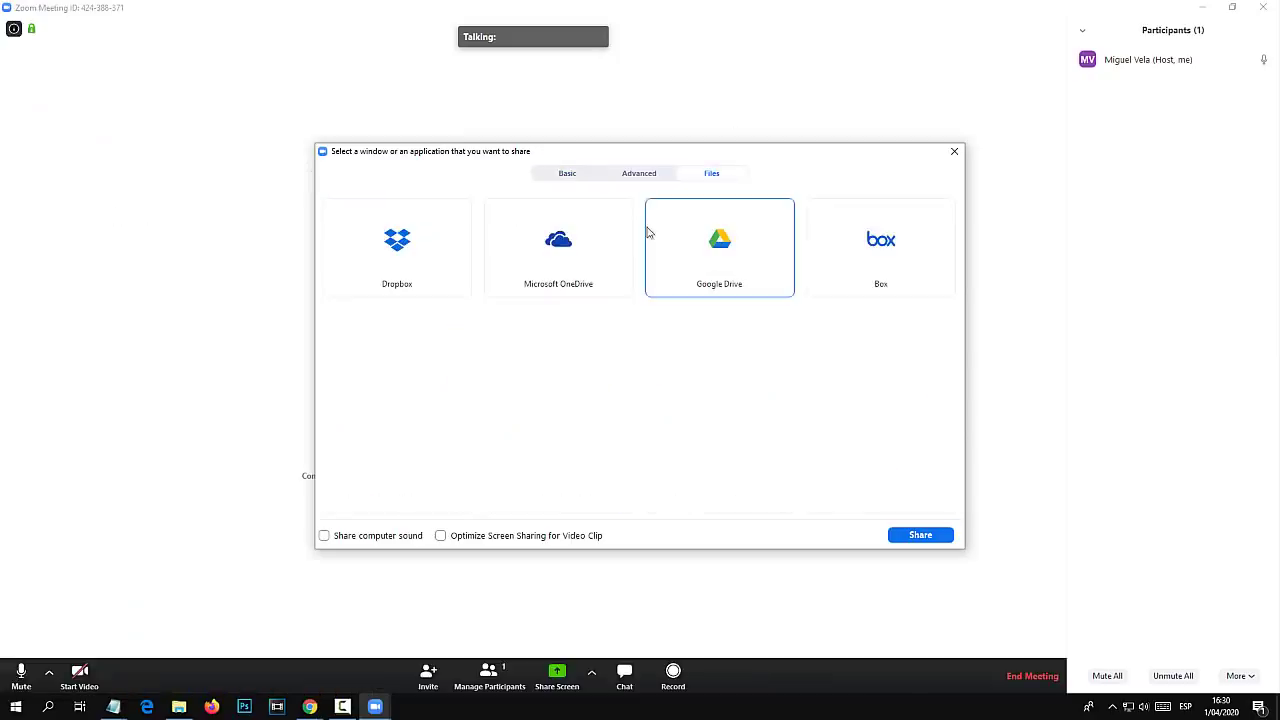
{"action": "left_click", "coordinate": [645, 177]}
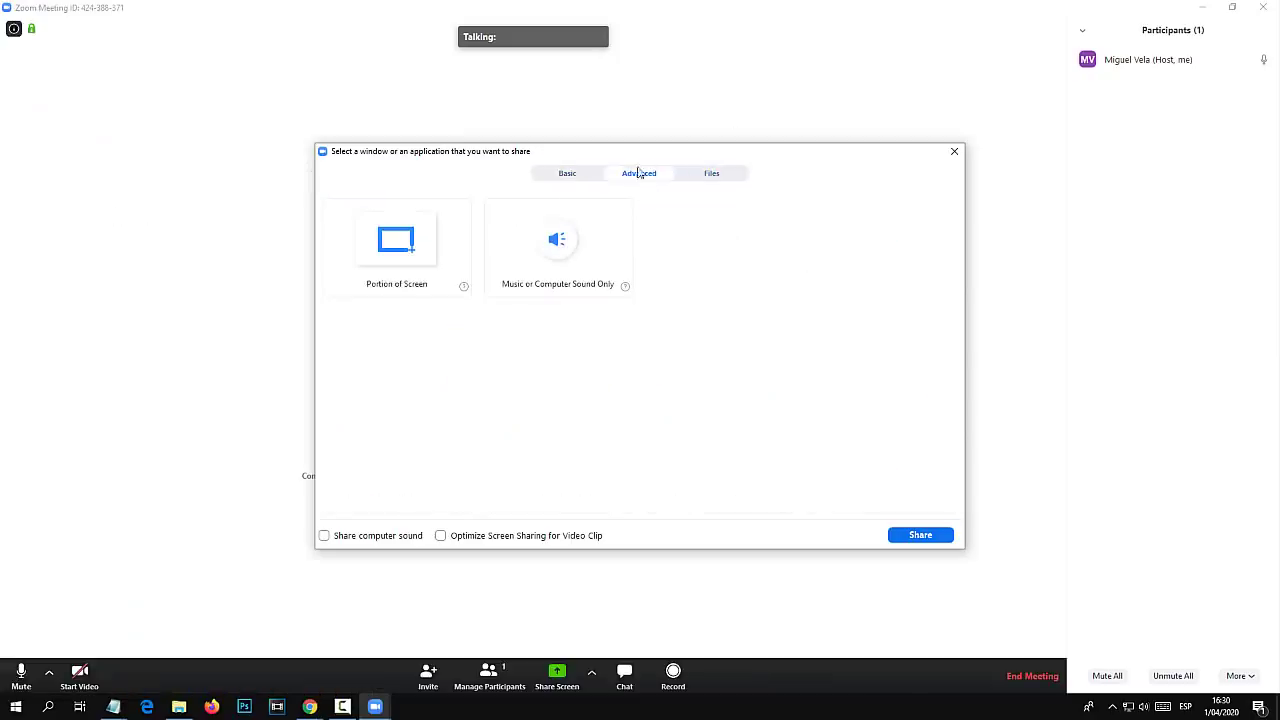
{"action": "left_click", "coordinate": [568, 176]}
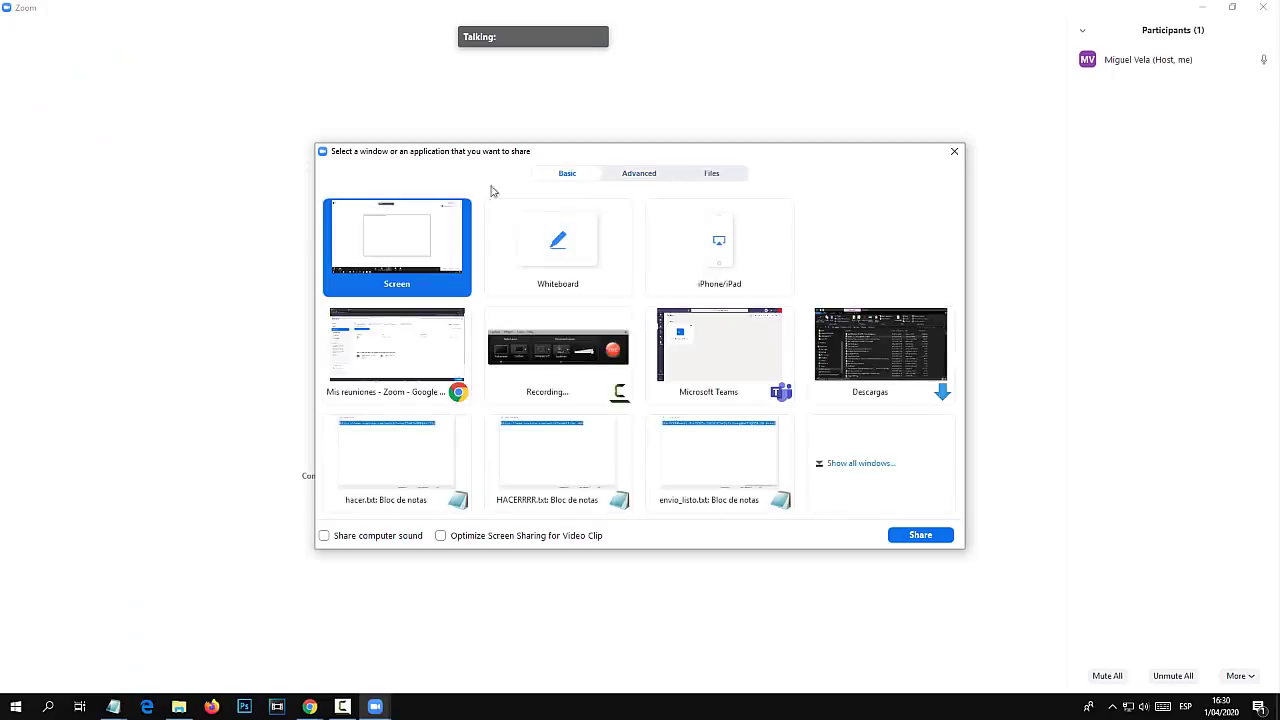
Share the Whiteboard and draw two looping freehand lines across it.
{"action": "left_click", "coordinate": [536, 252]}
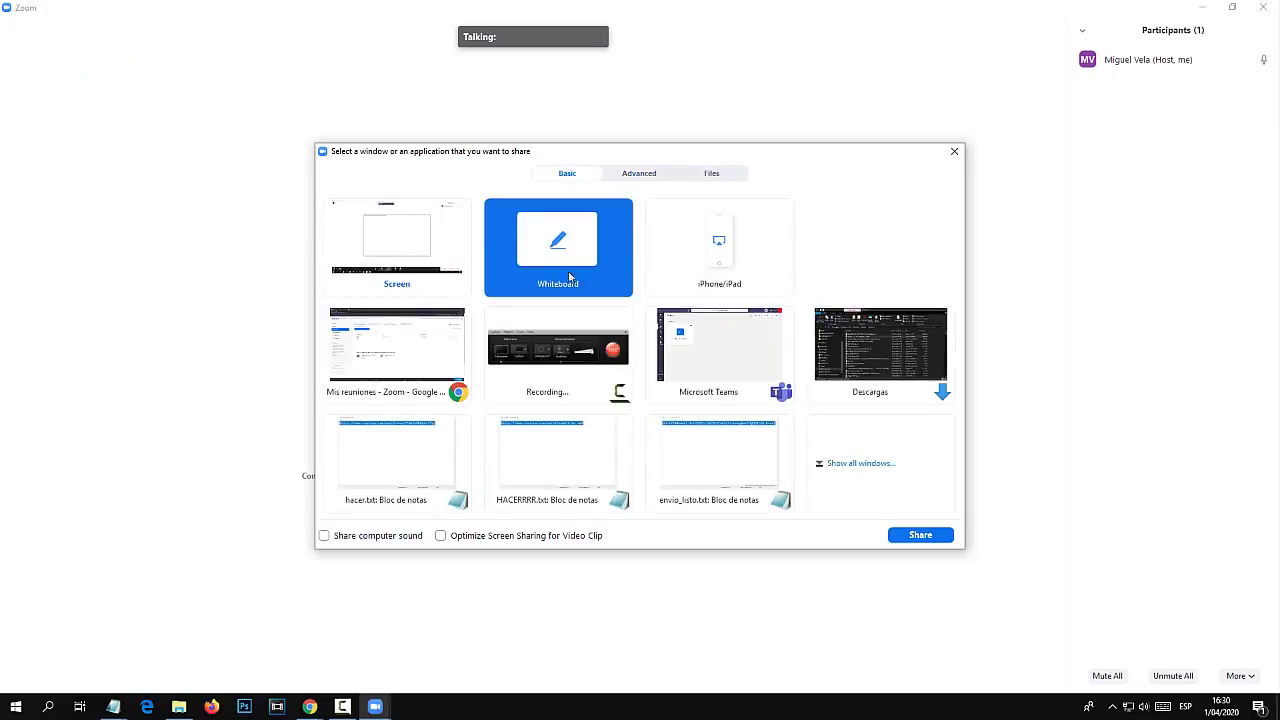
{"action": "left_click", "coordinate": [918, 535]}
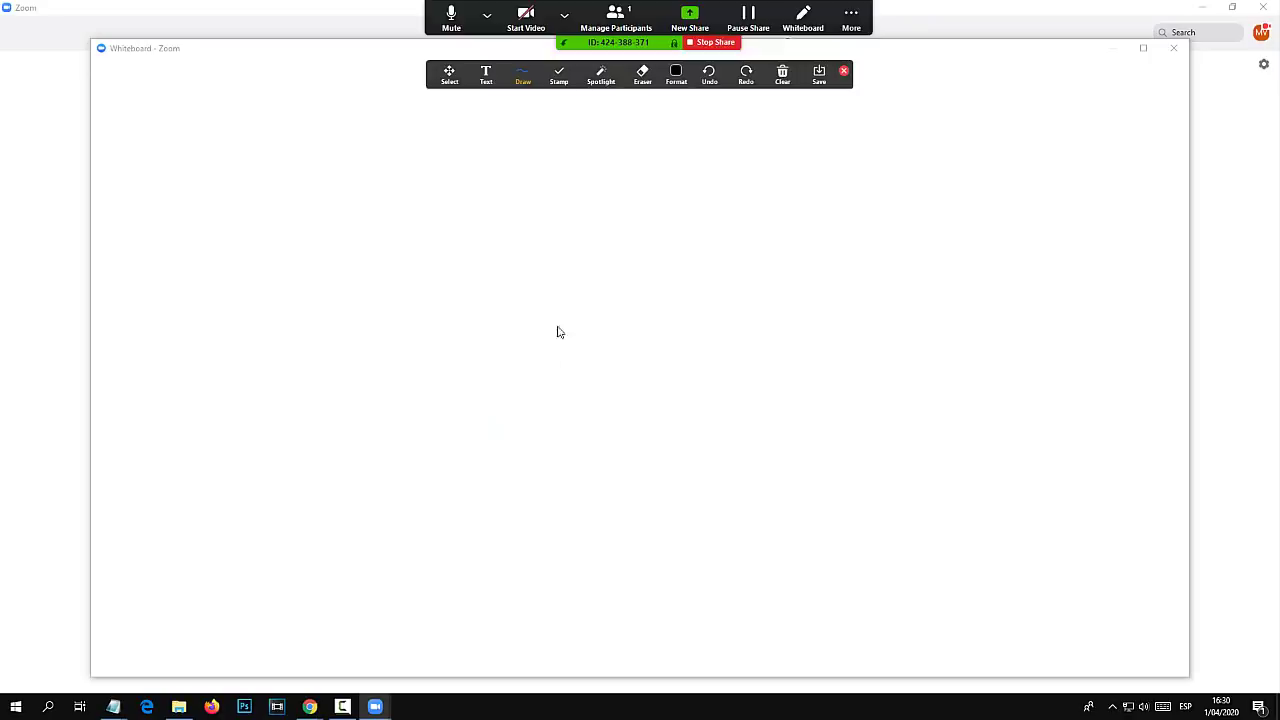
{"action": "mouse_move", "coordinate": [474, 215]}
{"action": "left_mouse_down"}
{"action": "mouse_move", "coordinate": [906, 498]}
{"action": "mouse_move", "coordinate": [591, 309]}
{"action": "left_mouse_up"}
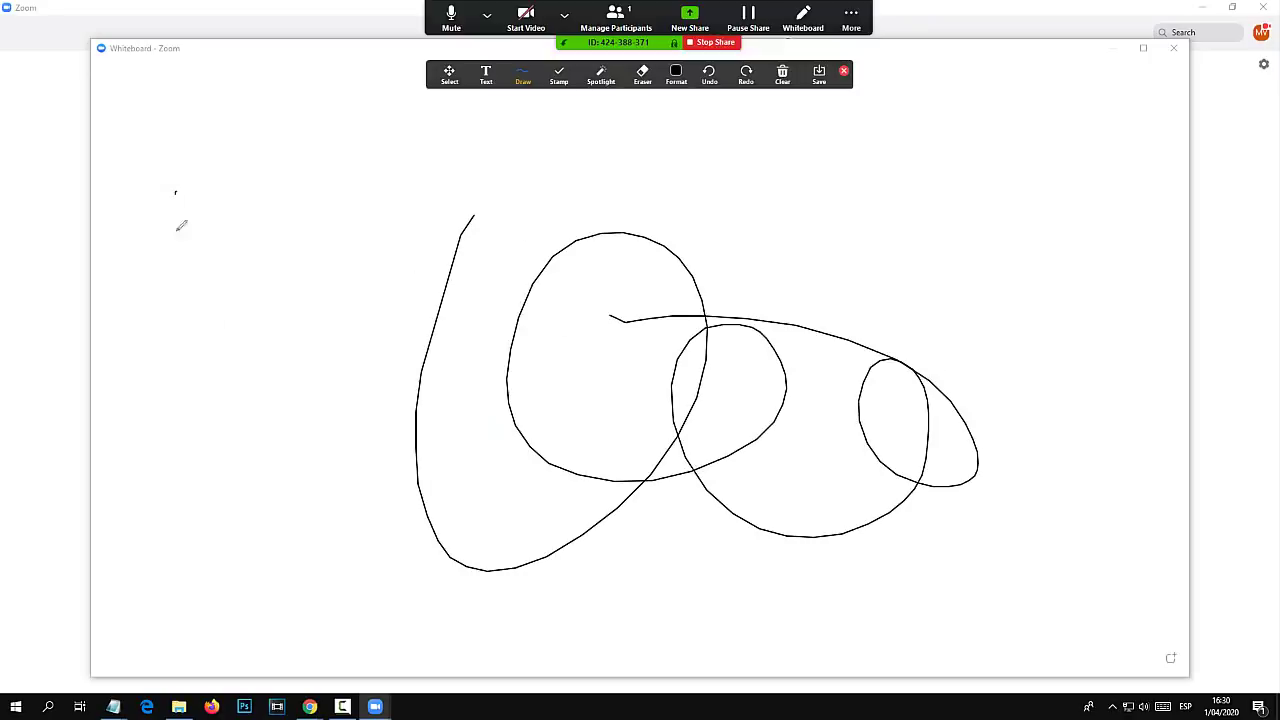
{"action": "mouse_move", "coordinate": [176, 228]}
{"action": "left_mouse_down"}
{"action": "mouse_move", "coordinate": [688, 232]}
{"action": "mouse_move", "coordinate": [940, 165]}
{"action": "left_mouse_up"}
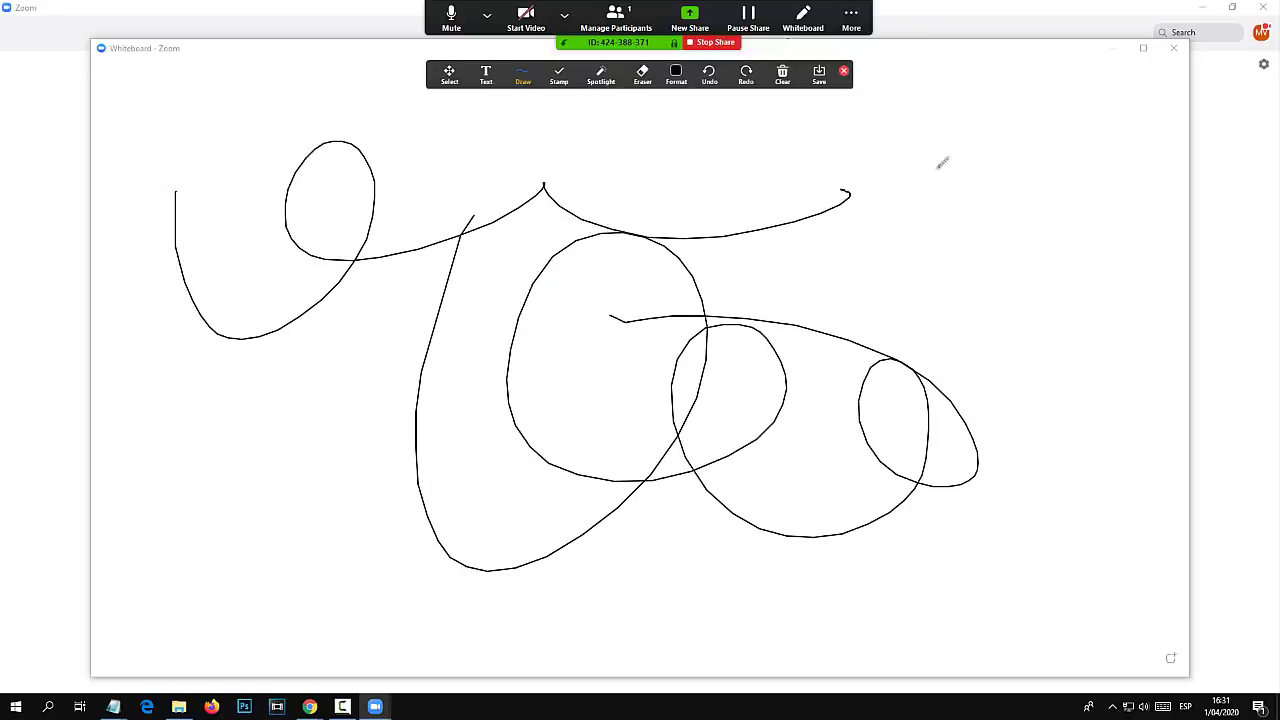
Close the whiteboard to stop sharing, then reopen and dismiss the share picker.
{"action": "left_click", "coordinate": [1172, 48]}
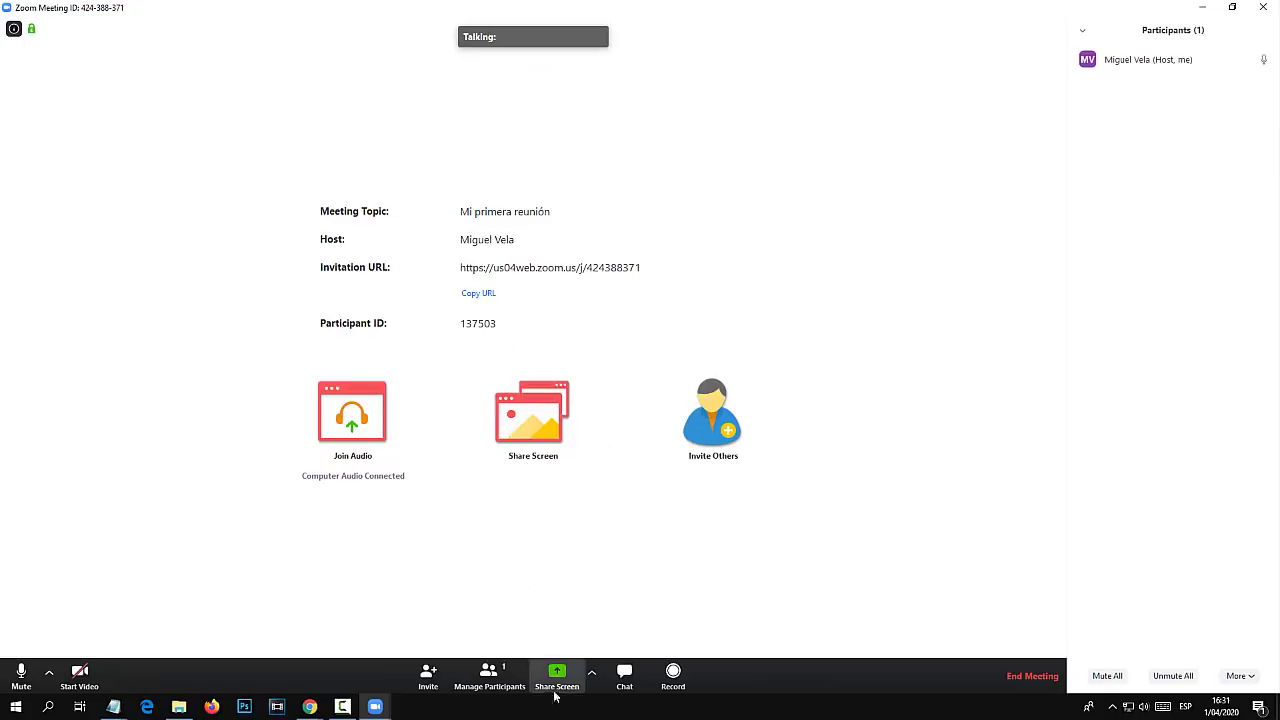
{"action": "left_click", "coordinate": [557, 676]}
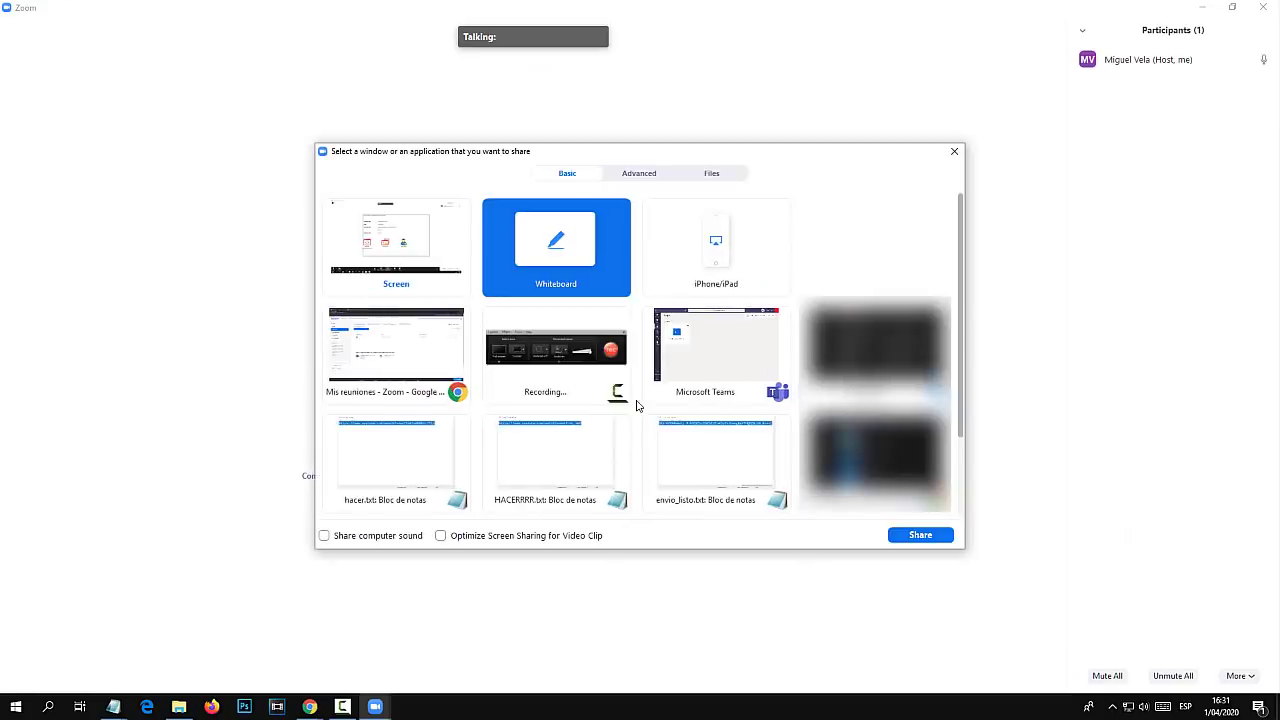
{"action": "left_click", "coordinate": [952, 152]}
Open DIAPOSITIVA.pptx from the HERRAMIENTAS folder on the desktop.
{"action": "key", "text": "super+d"}
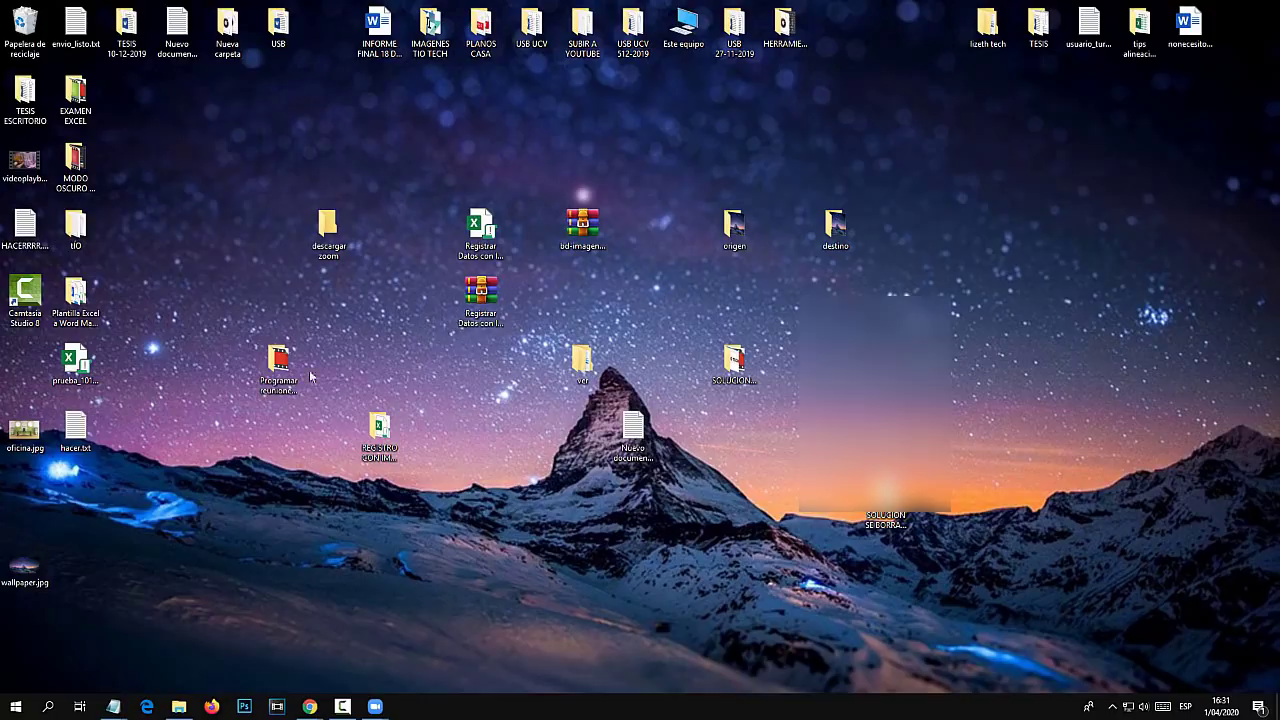
{"action": "double_click", "coordinate": [784, 25]}
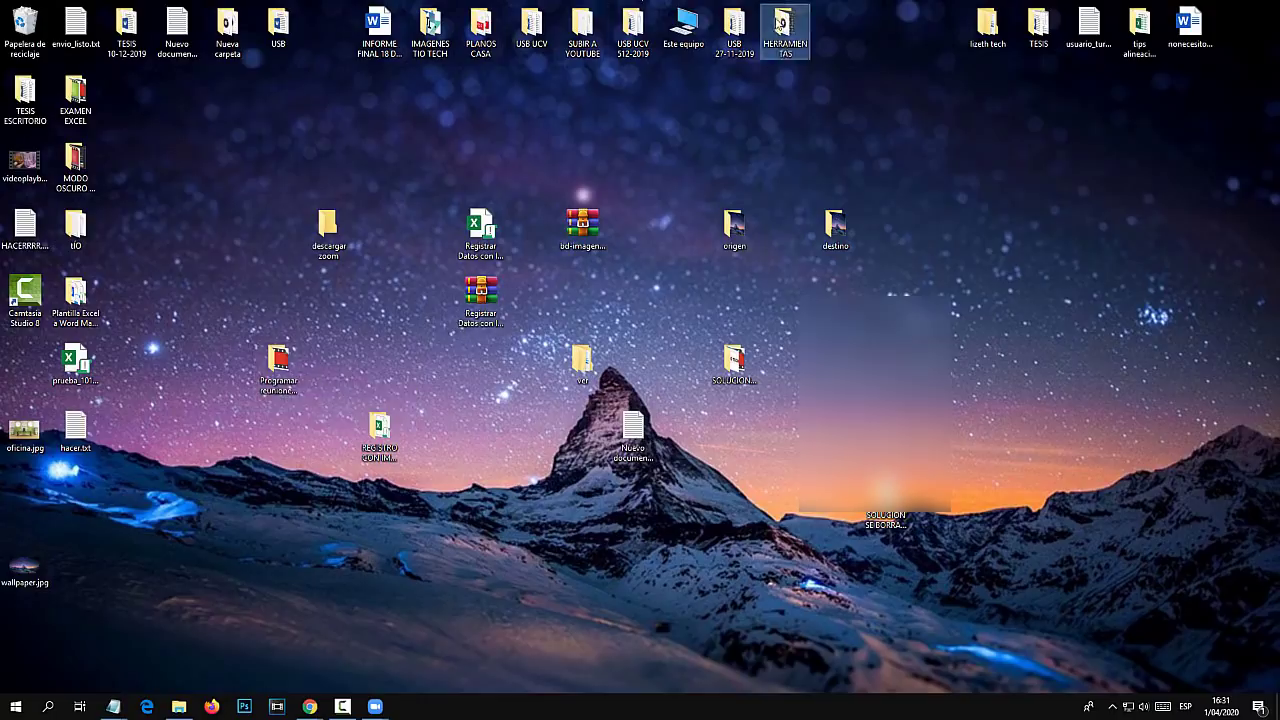
{"action": "double_click", "coordinate": [446, 197]}
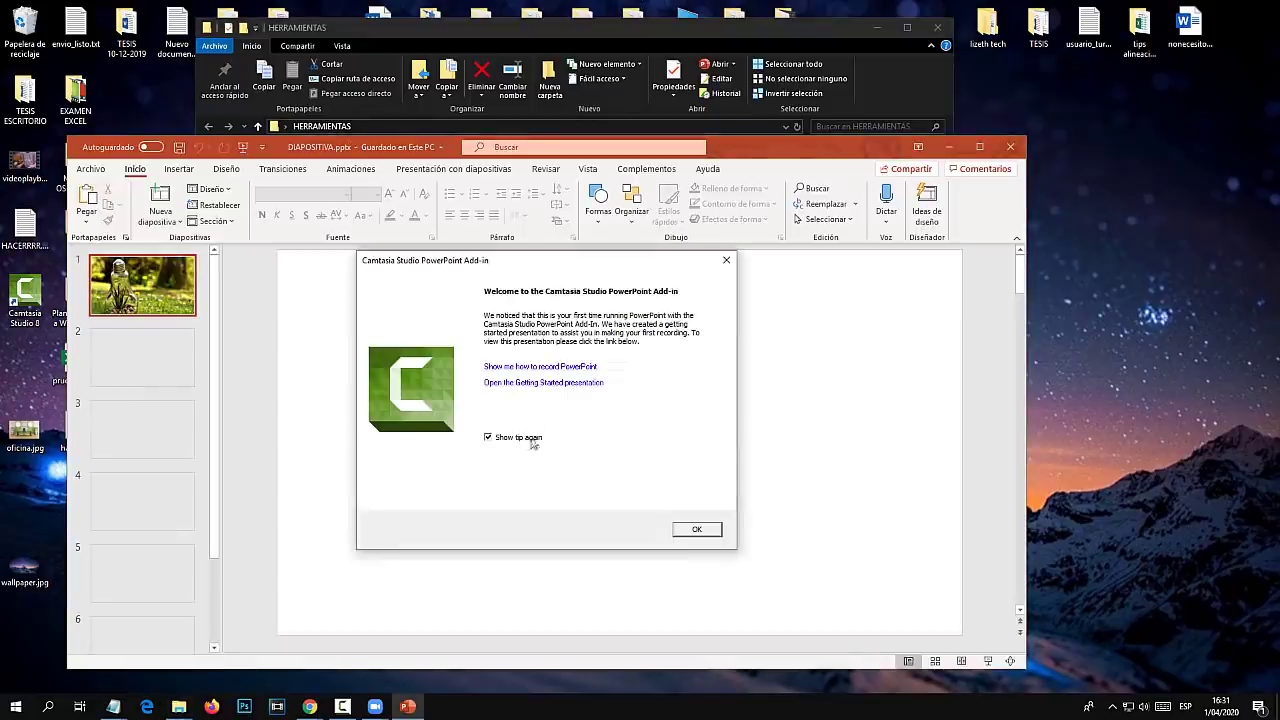
Dismiss the Camtasia message, maximize PowerPoint, and switch back to the Zoom meeting.
{"action": "left_click", "coordinate": [726, 261]}
{"action": "left_click", "coordinate": [979, 147]}
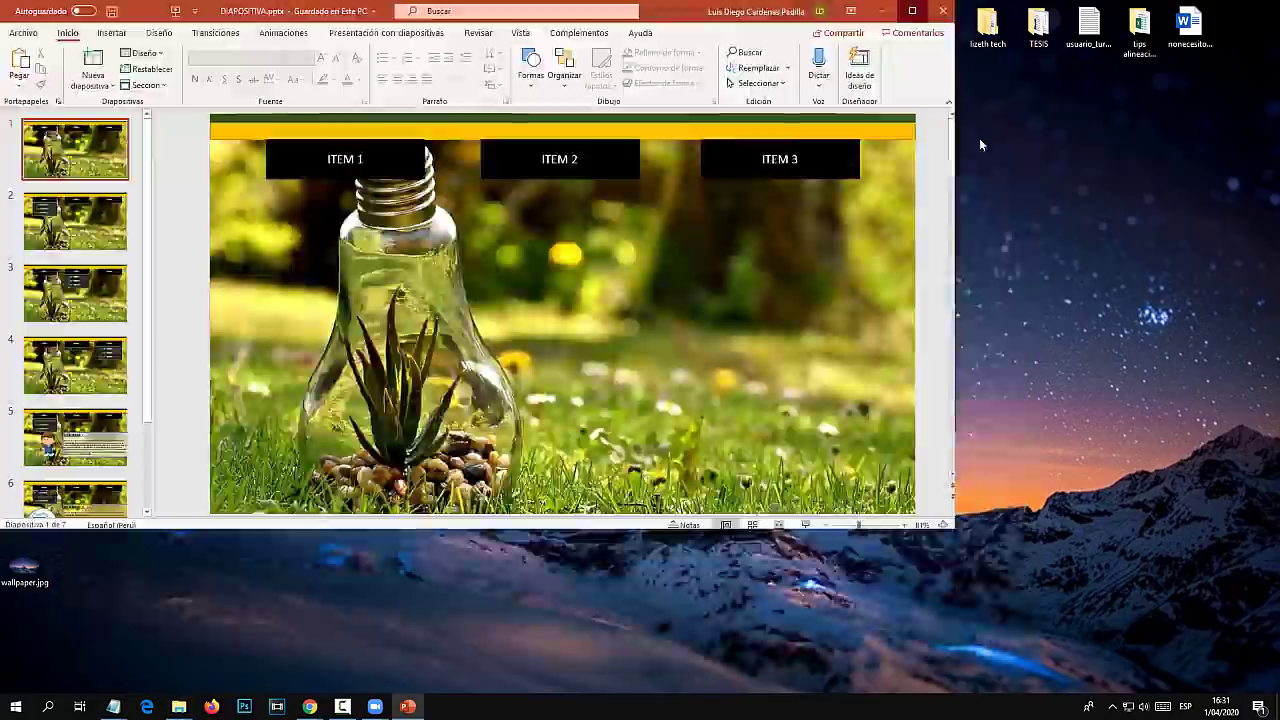
{"action": "mouse_move", "coordinate": [378, 705]}
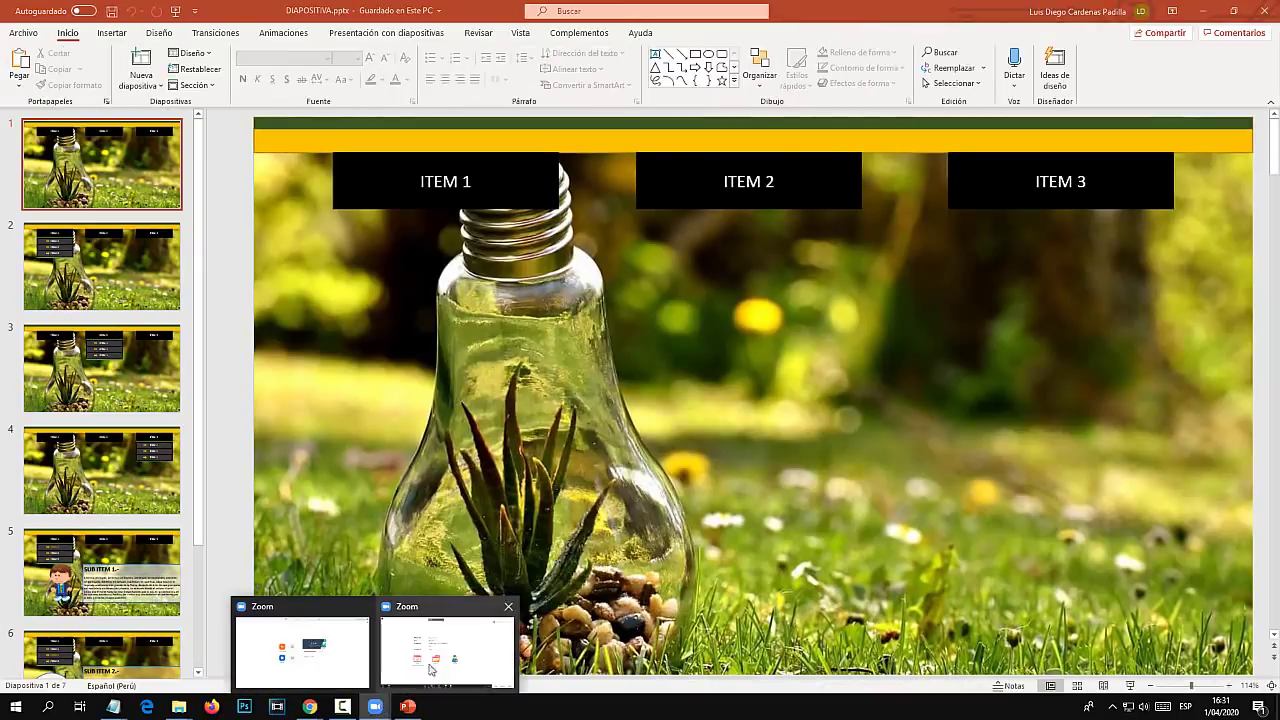
{"action": "left_click", "coordinate": [428, 651]}
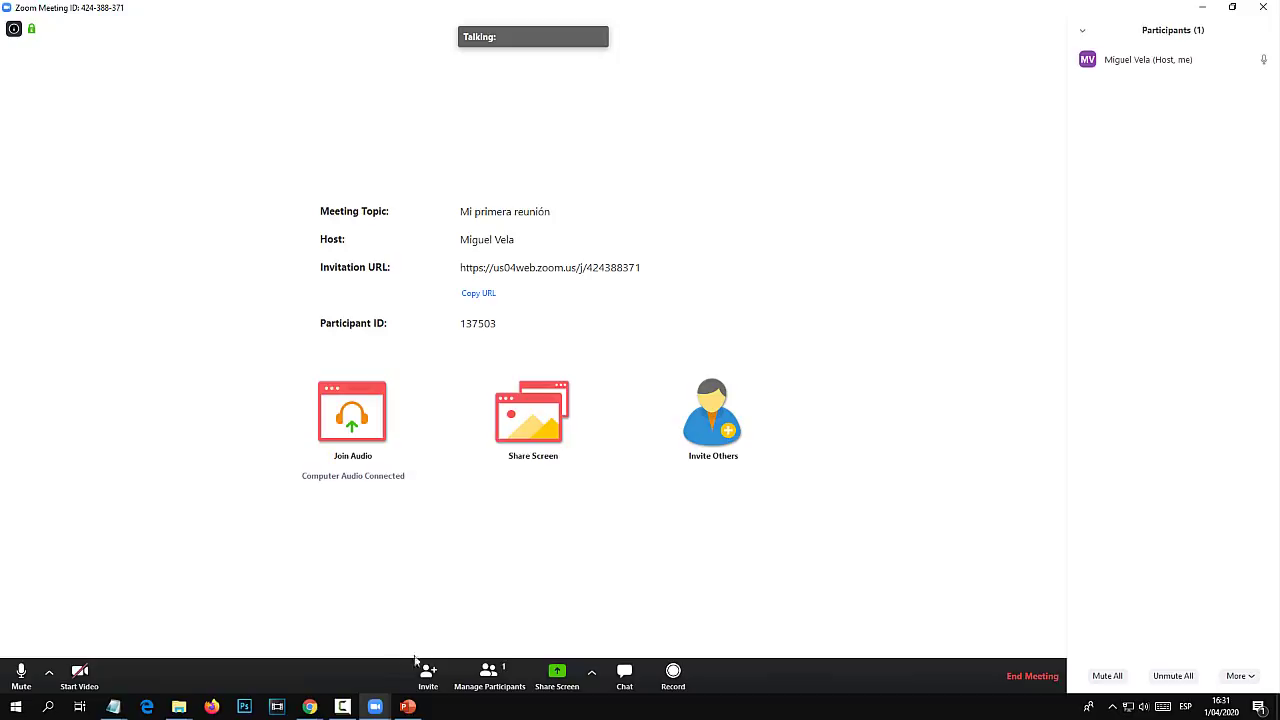
Share the DIAPOSITIVA.pptx PowerPoint window, run its slide show, then stop sharing.
{"action": "left_click", "coordinate": [556, 675]}
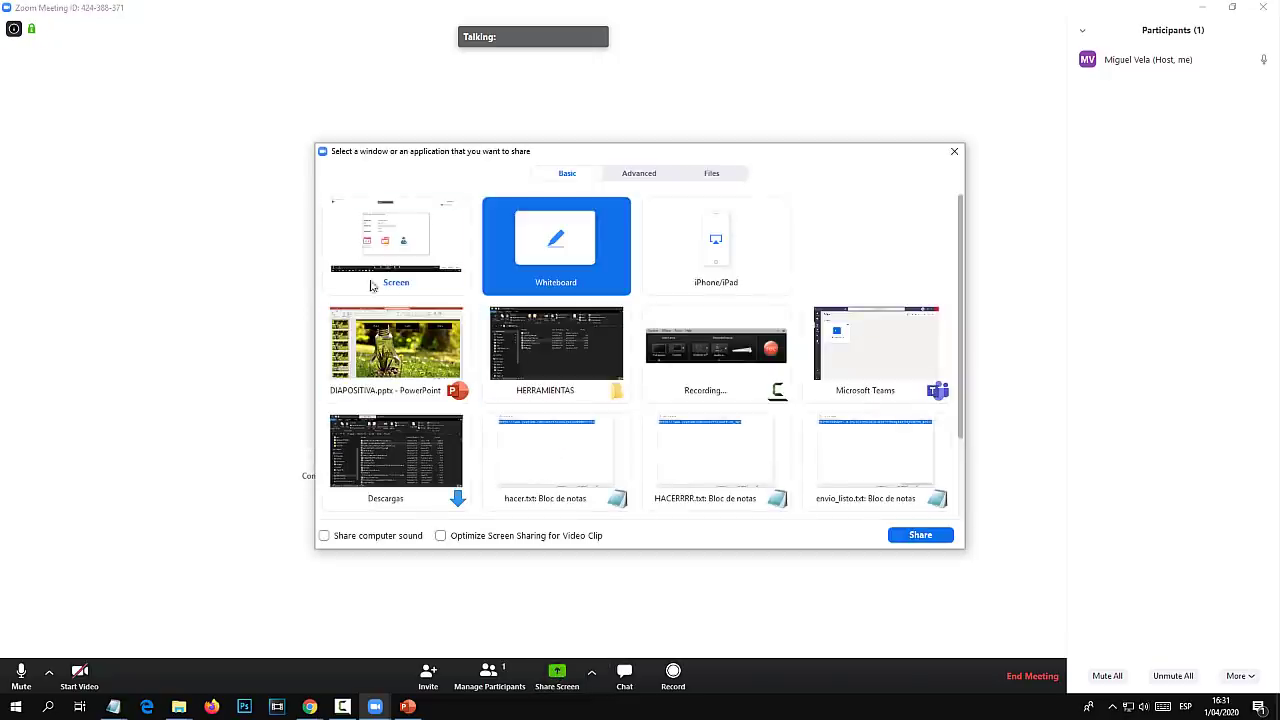
{"action": "left_click", "coordinate": [388, 340]}
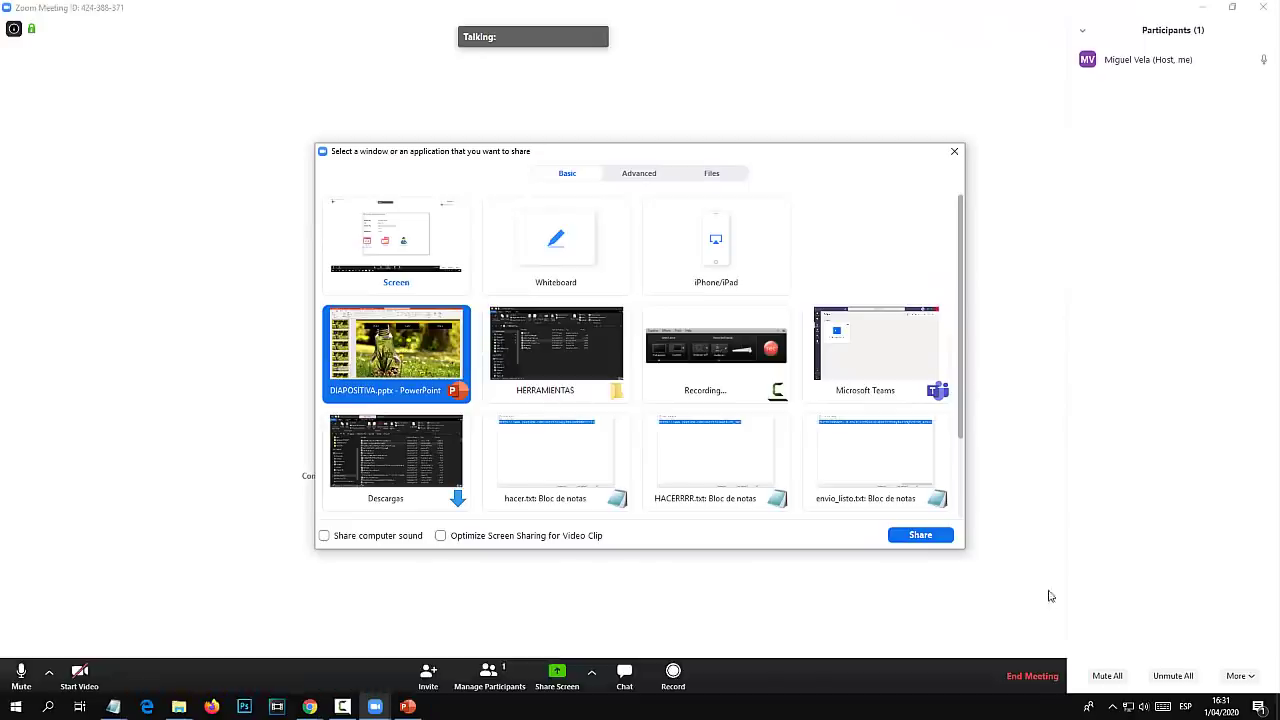
{"action": "left_click", "coordinate": [920, 535]}
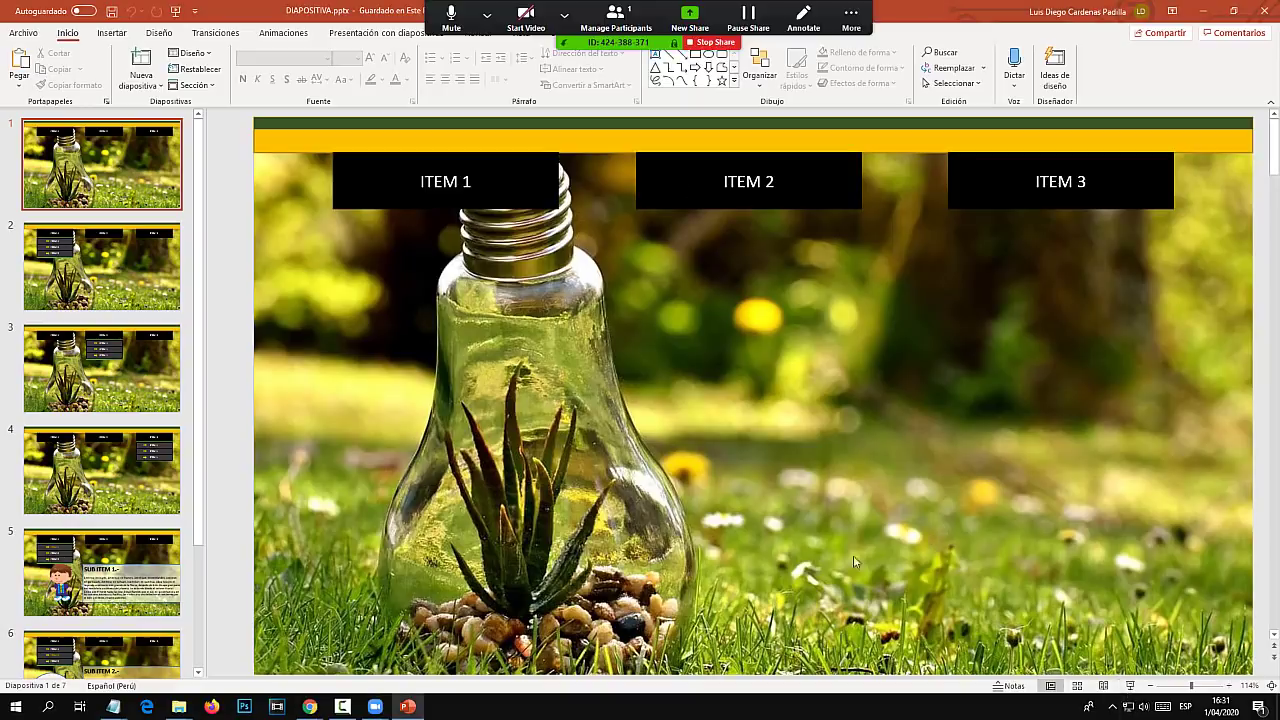
{"action": "left_click", "coordinate": [1130, 686]}
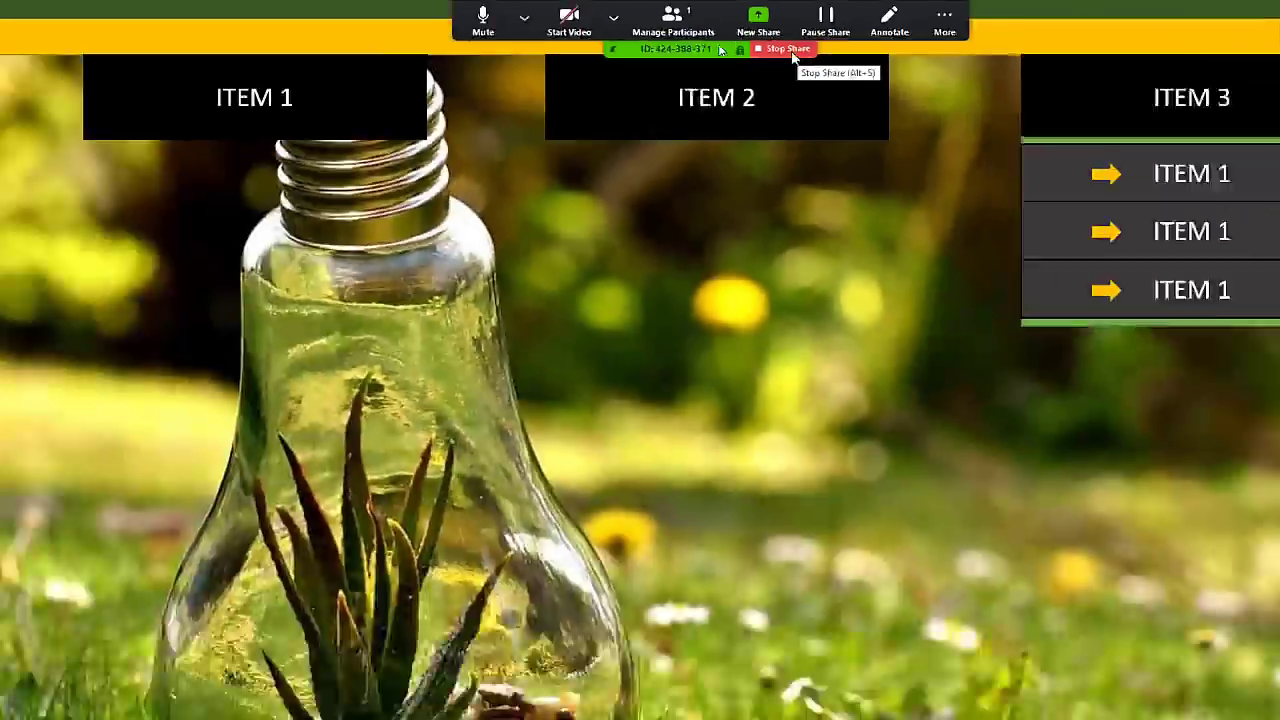
{"action": "left_click", "coordinate": [810, 140]}
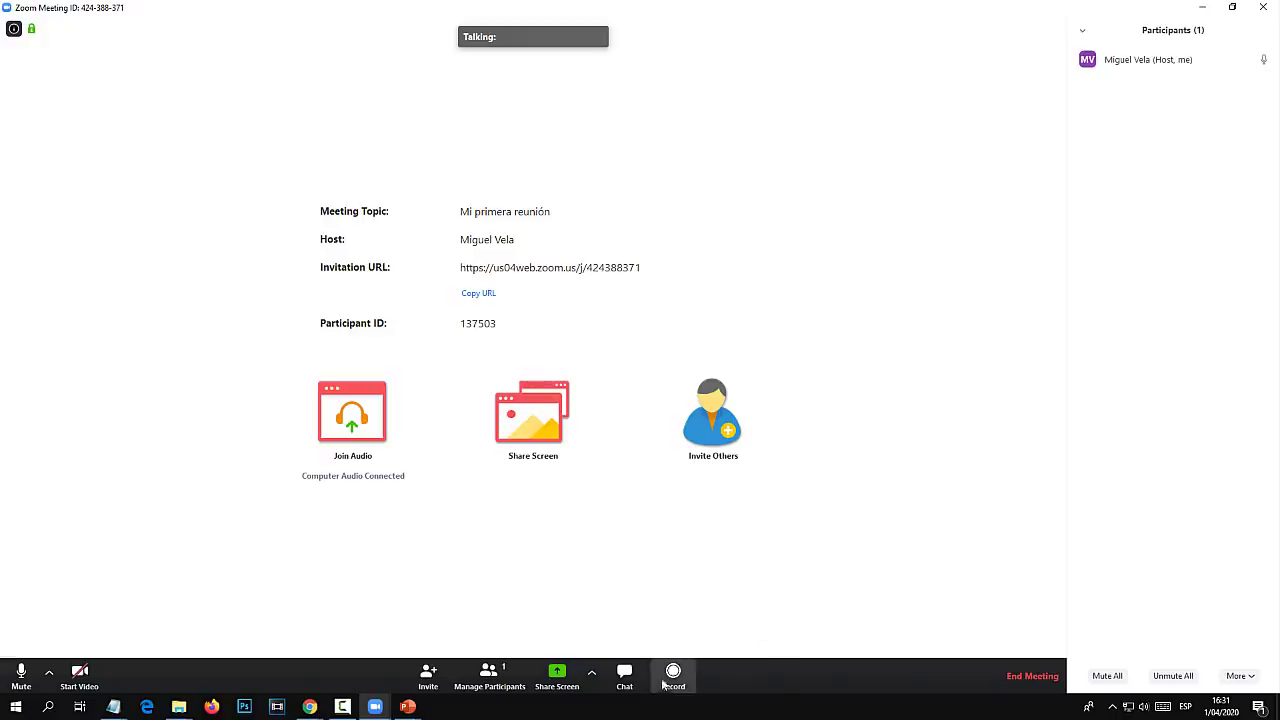
Open Group Chat and confirm in the recipient list that messages go to Everyone.
{"action": "left_click", "coordinate": [624, 677]}
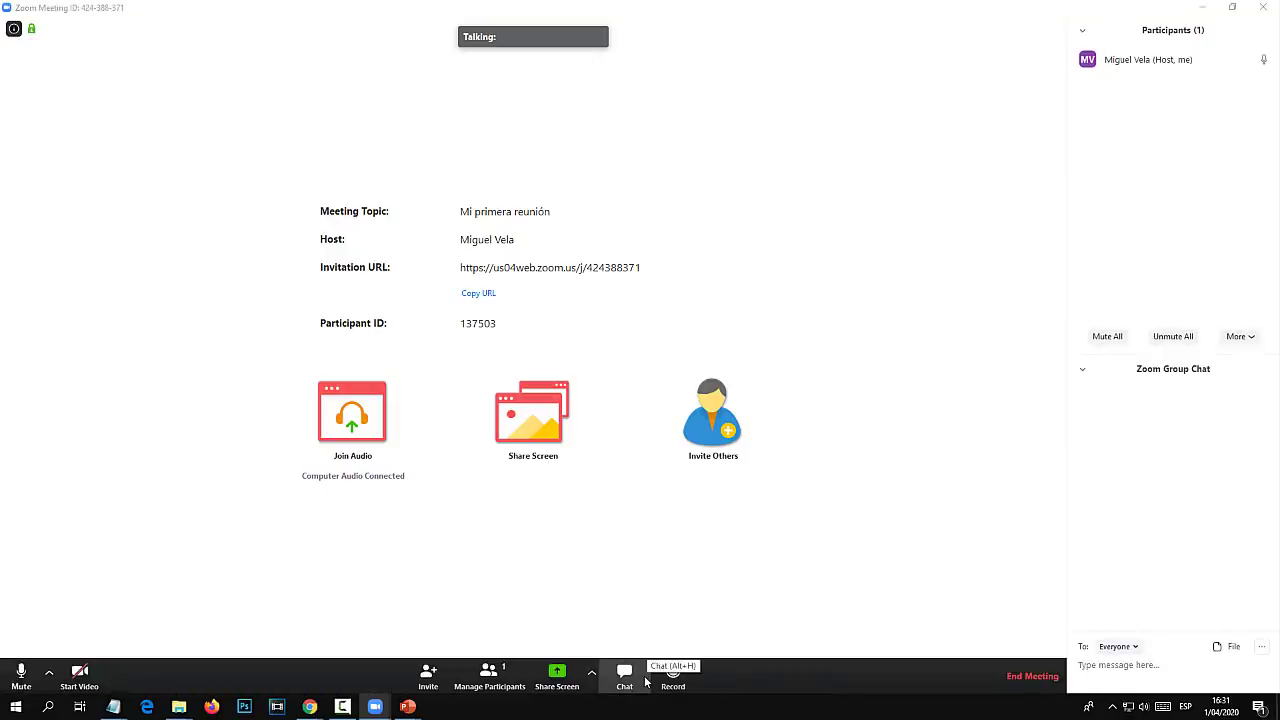
{"action": "key", "text": "super"}
{"action": "key", "text": "super"}
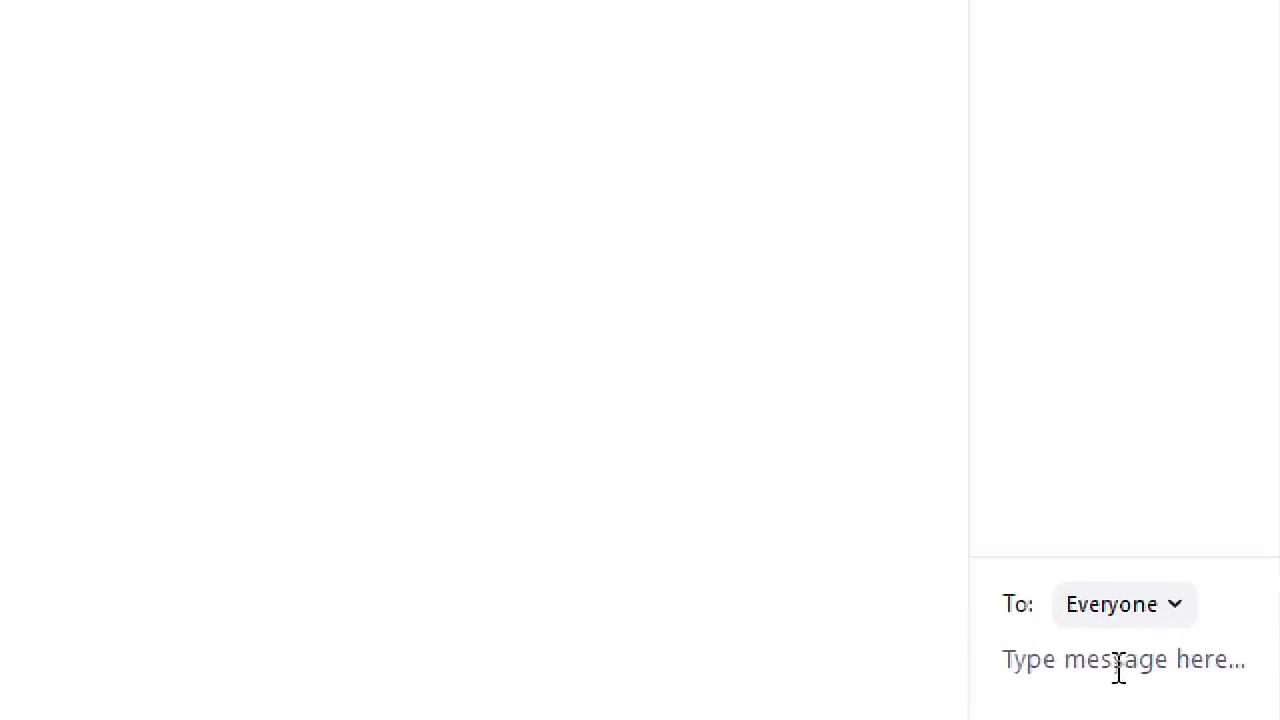
{"action": "left_click", "coordinate": [1140, 622]}
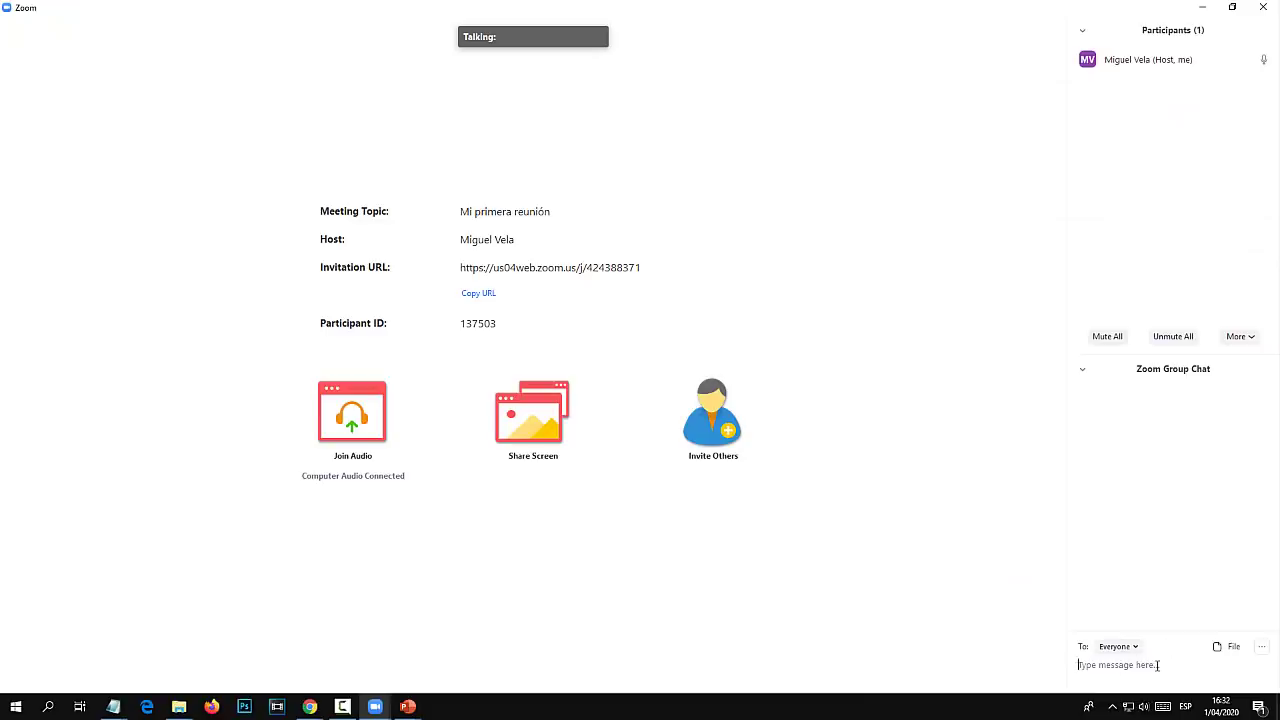
{"action": "key", "text": "super"}
{"action": "key", "text": "super"}
{"action": "left_click", "coordinate": [1134, 647]}
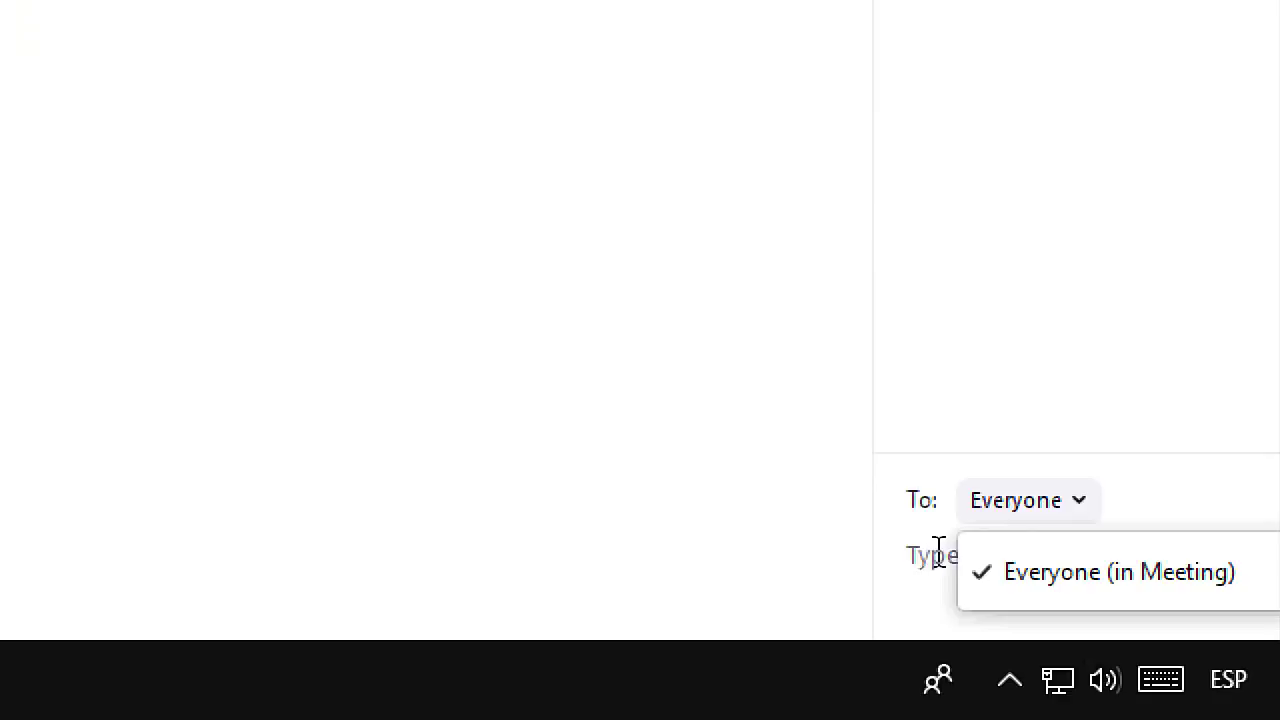
{"action": "left_click", "coordinate": [1079, 500]}
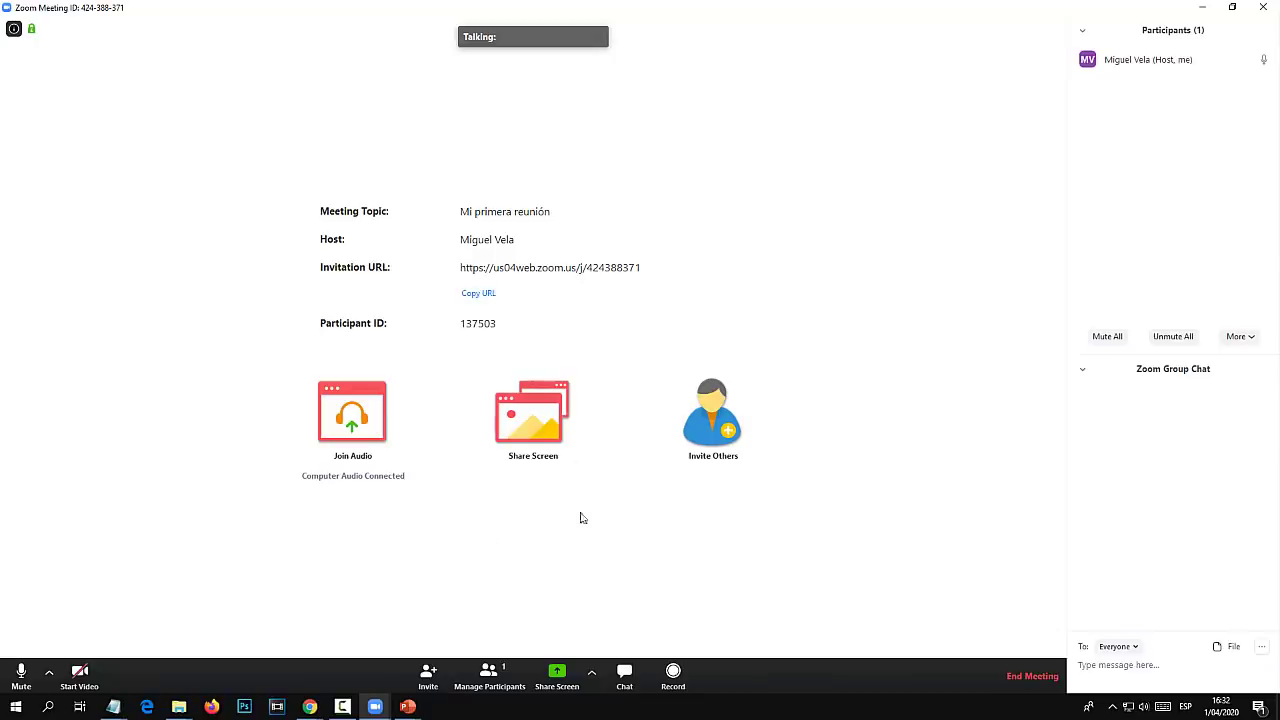
Close the Invite dialog and copy the meeting's invitation URL.
{"action": "left_click", "coordinate": [436, 688]}
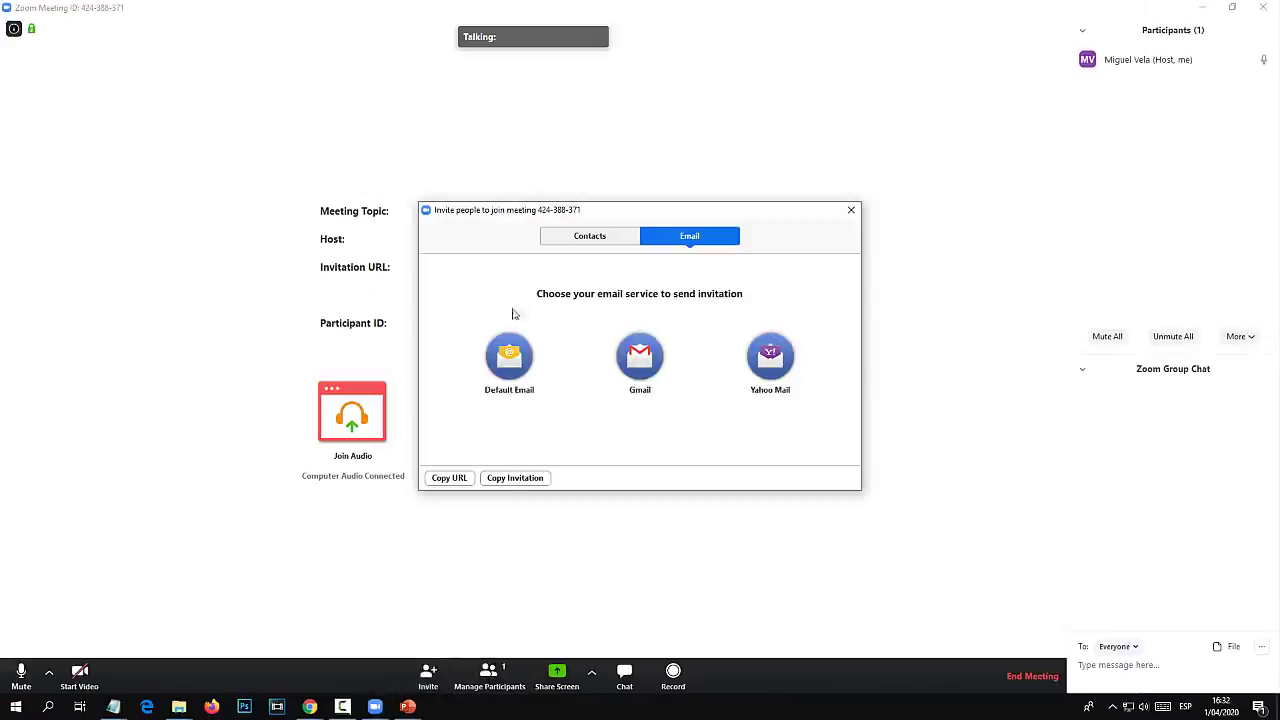
{"action": "left_click", "coordinate": [851, 211]}
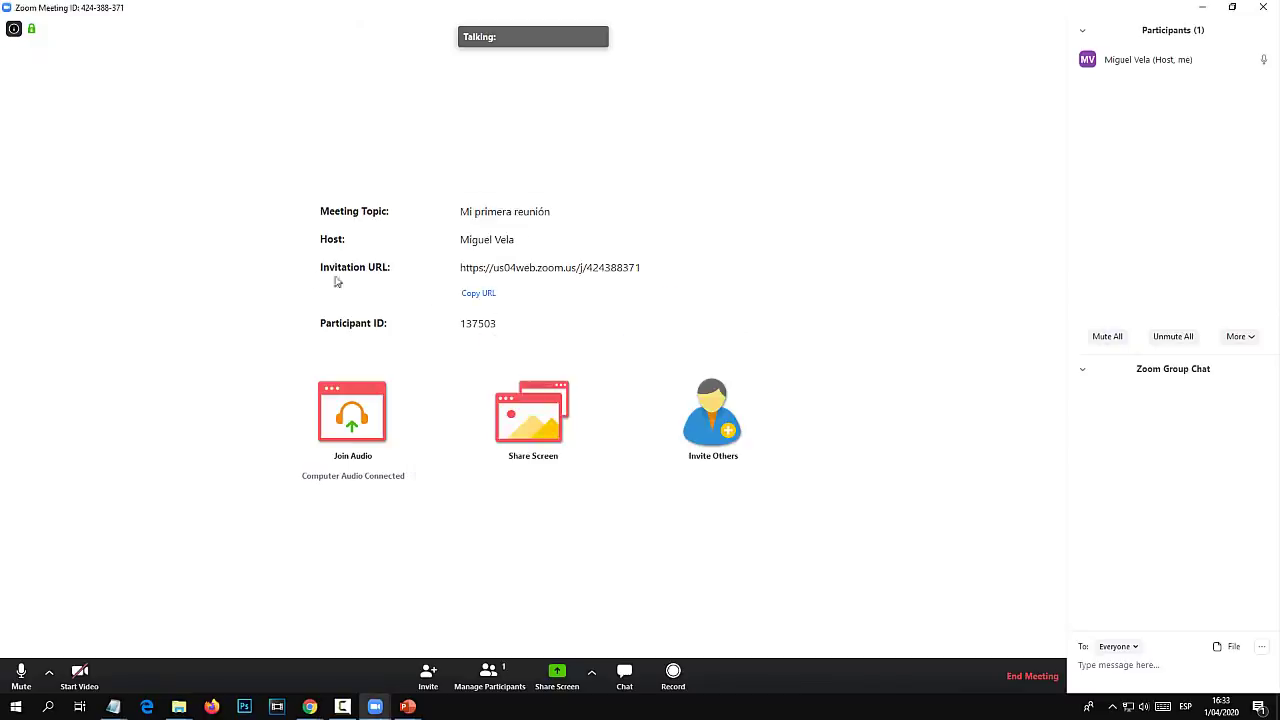
{"action": "left_click", "coordinate": [477, 299]}
{"action": "left_click", "coordinate": [477, 299]}
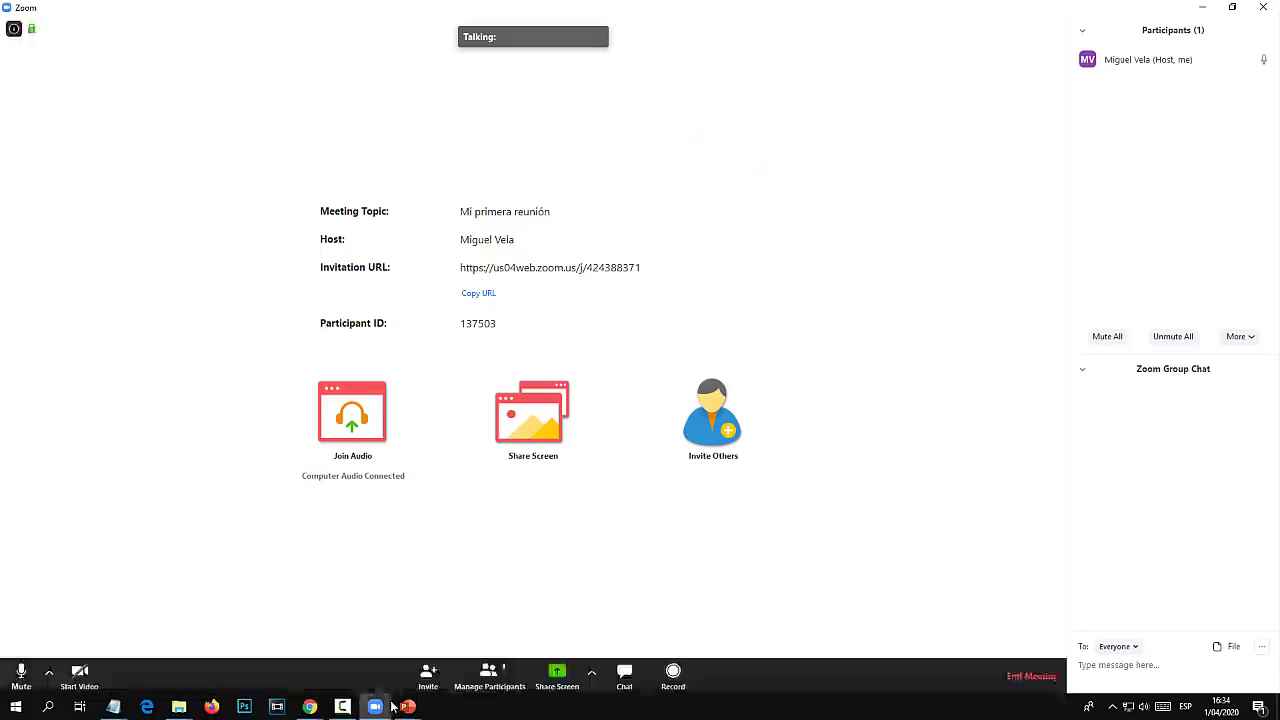
Bring up the Zoom home window maximized, then return to the meeting.
{"action": "mouse_move", "coordinate": [375, 706]}
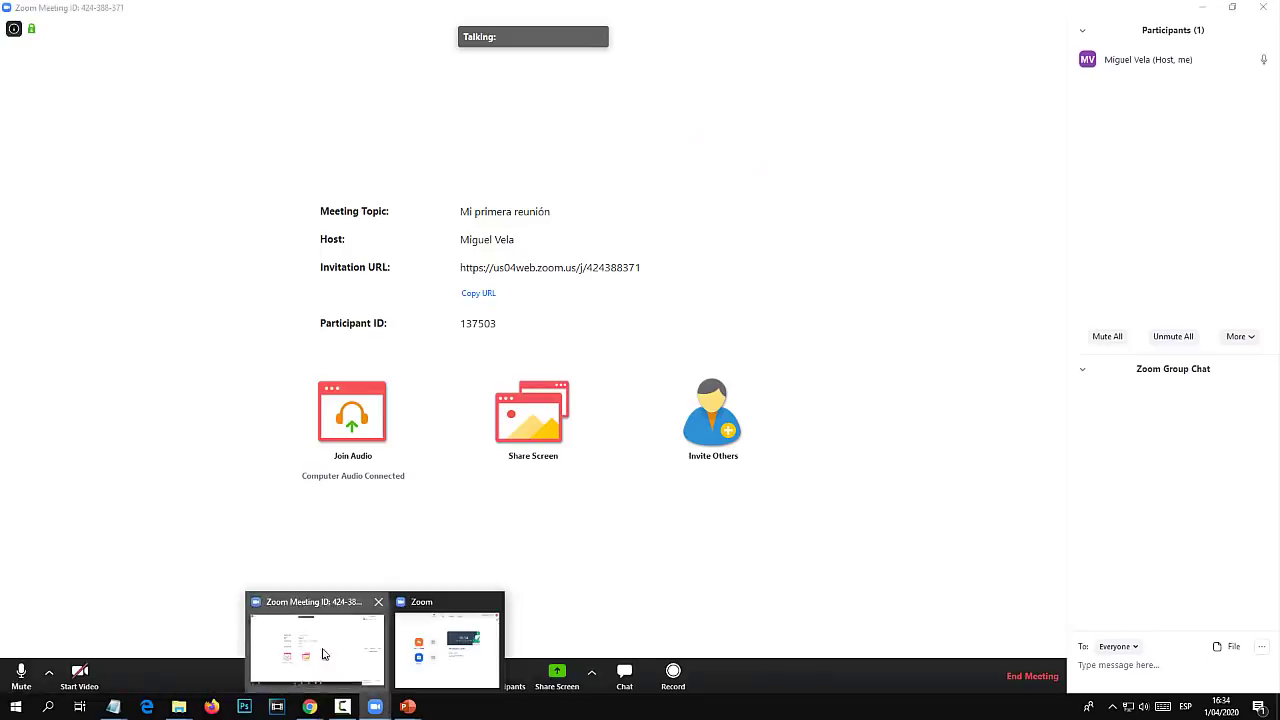
{"action": "left_click", "coordinate": [428, 653]}
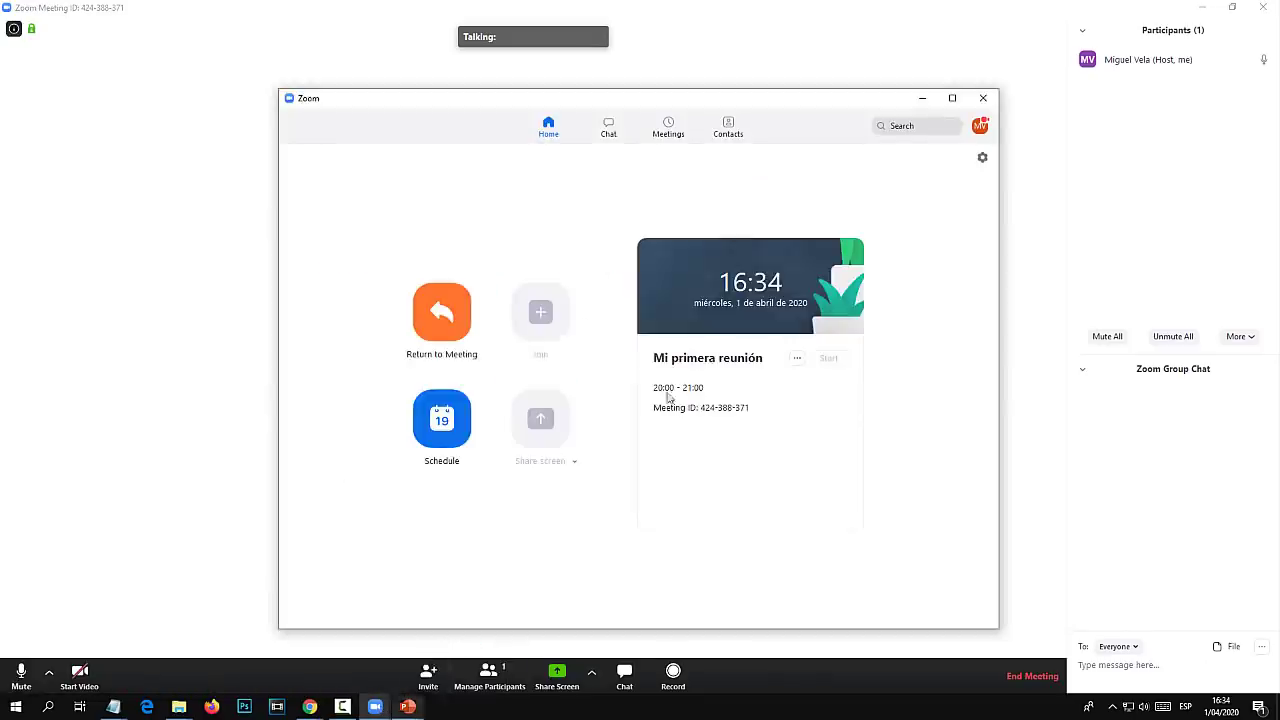
{"action": "left_click", "coordinate": [951, 95]}
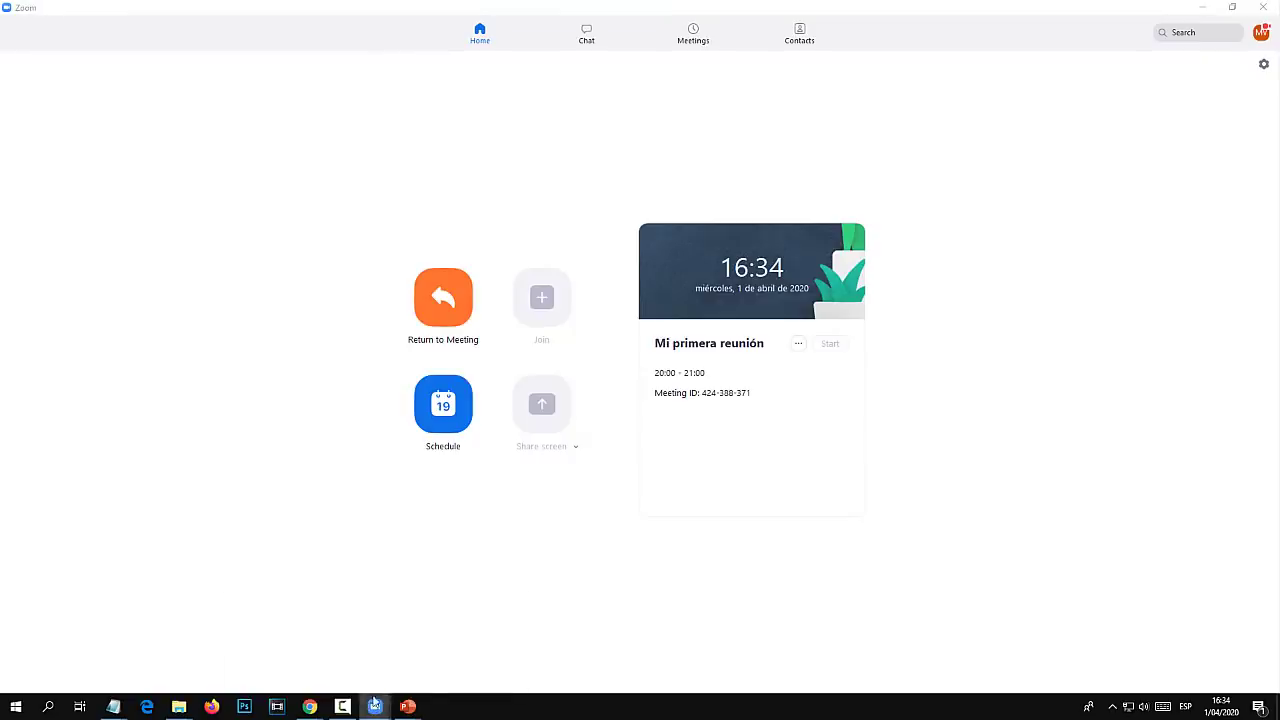
{"action": "left_click", "coordinate": [272, 652]}
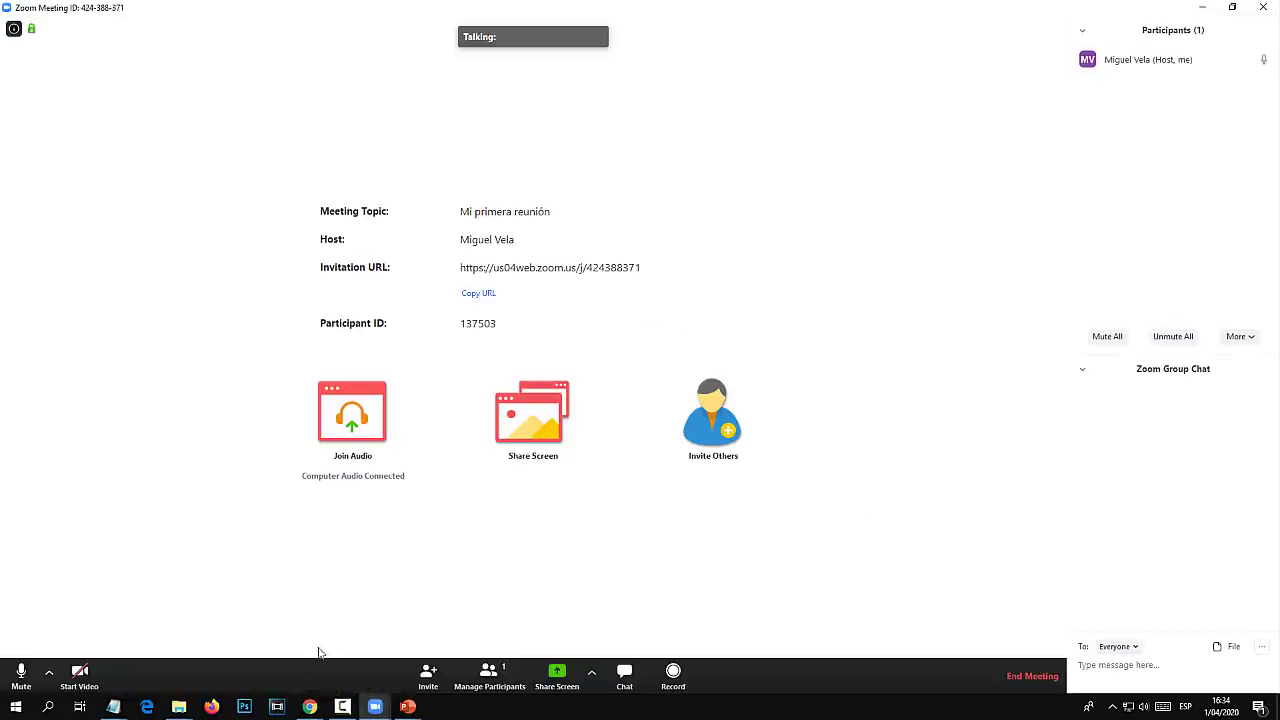
Leave the meeting without ending it for everyone and open the Join Meeting form.
{"action": "left_click", "coordinate": [1262, 8]}
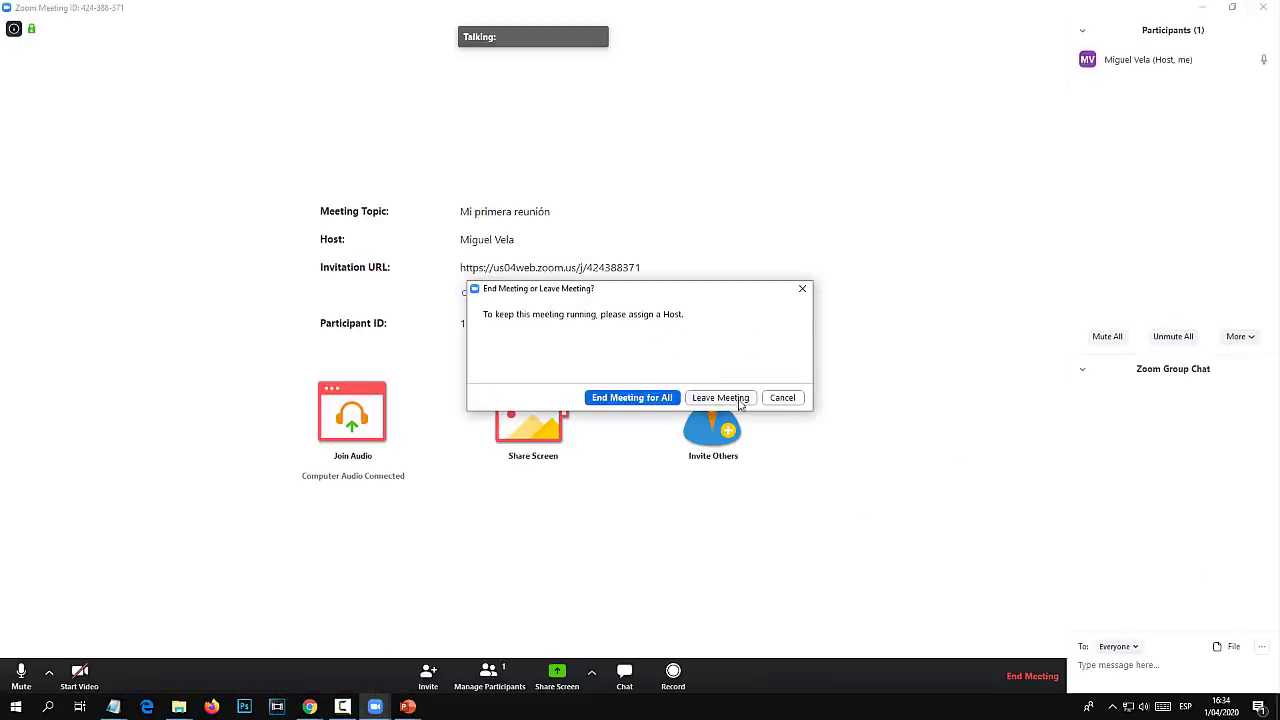
{"action": "left_click", "coordinate": [722, 398]}
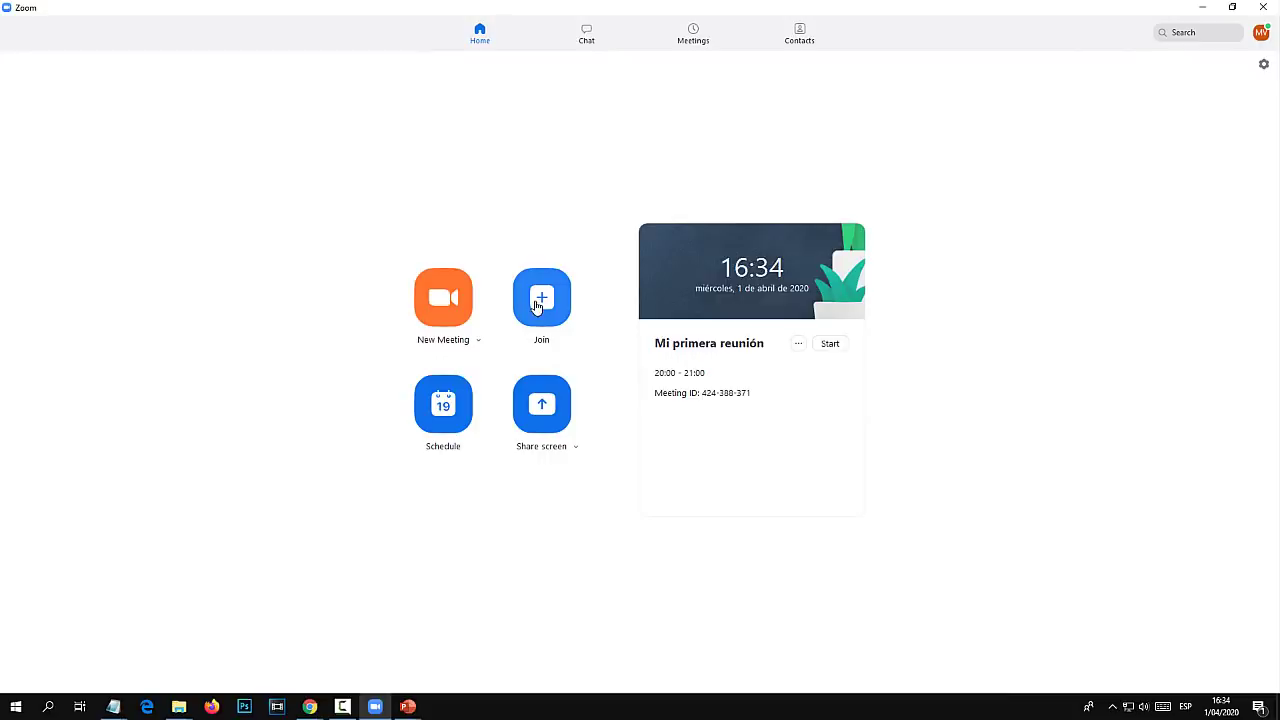
{"action": "left_click", "coordinate": [537, 307]}
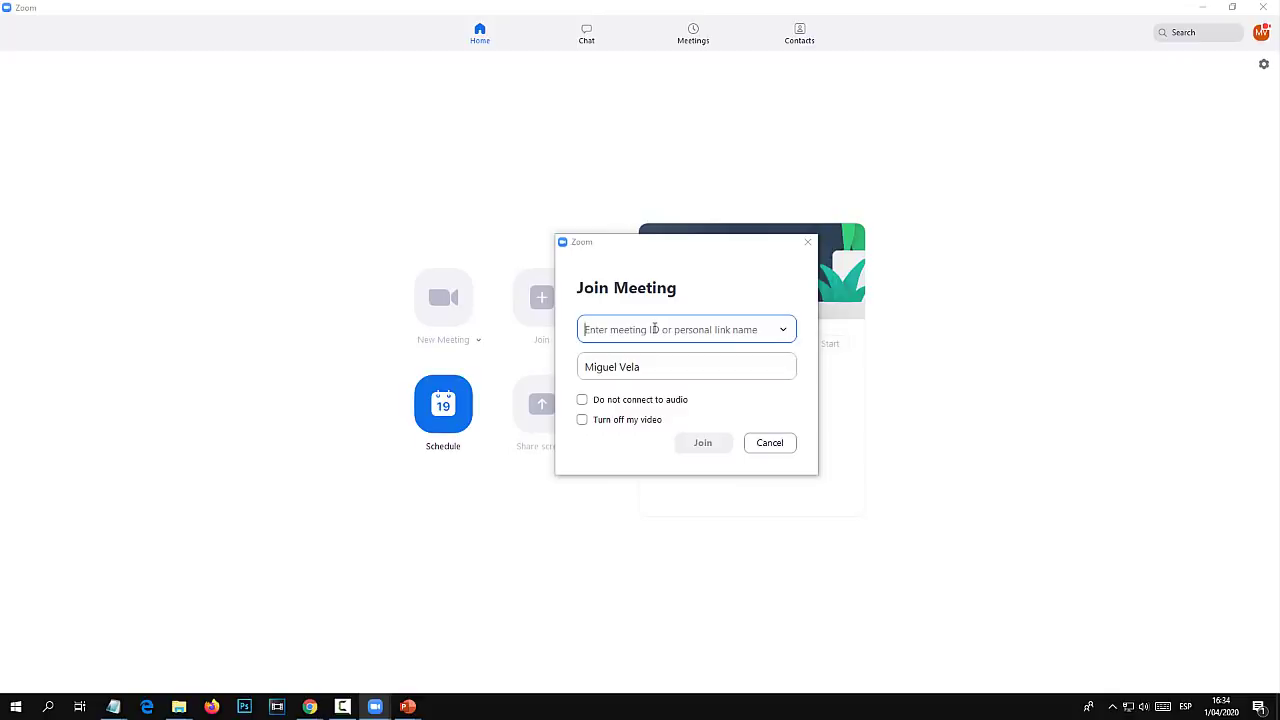
{"action": "key", "text": "ctrl+v"}
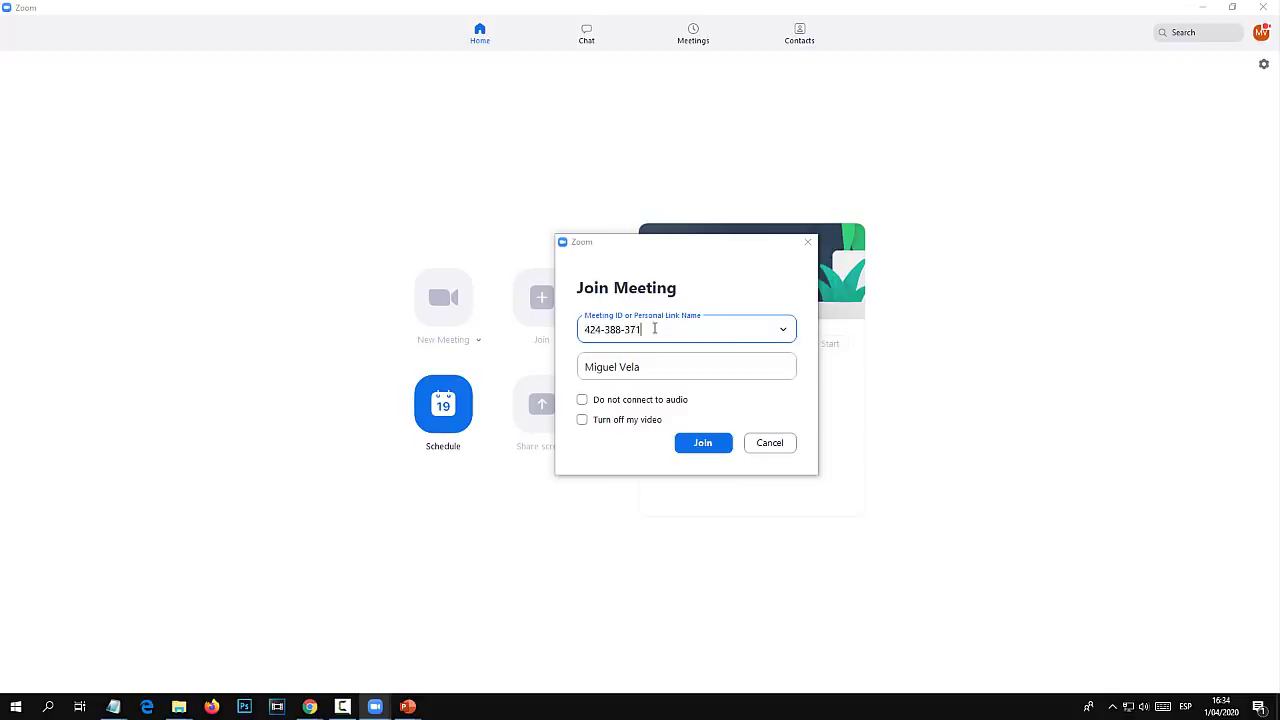
{"action": "left_click_drag", "start_coordinate": [640, 368], "coordinate": [495, 366]}
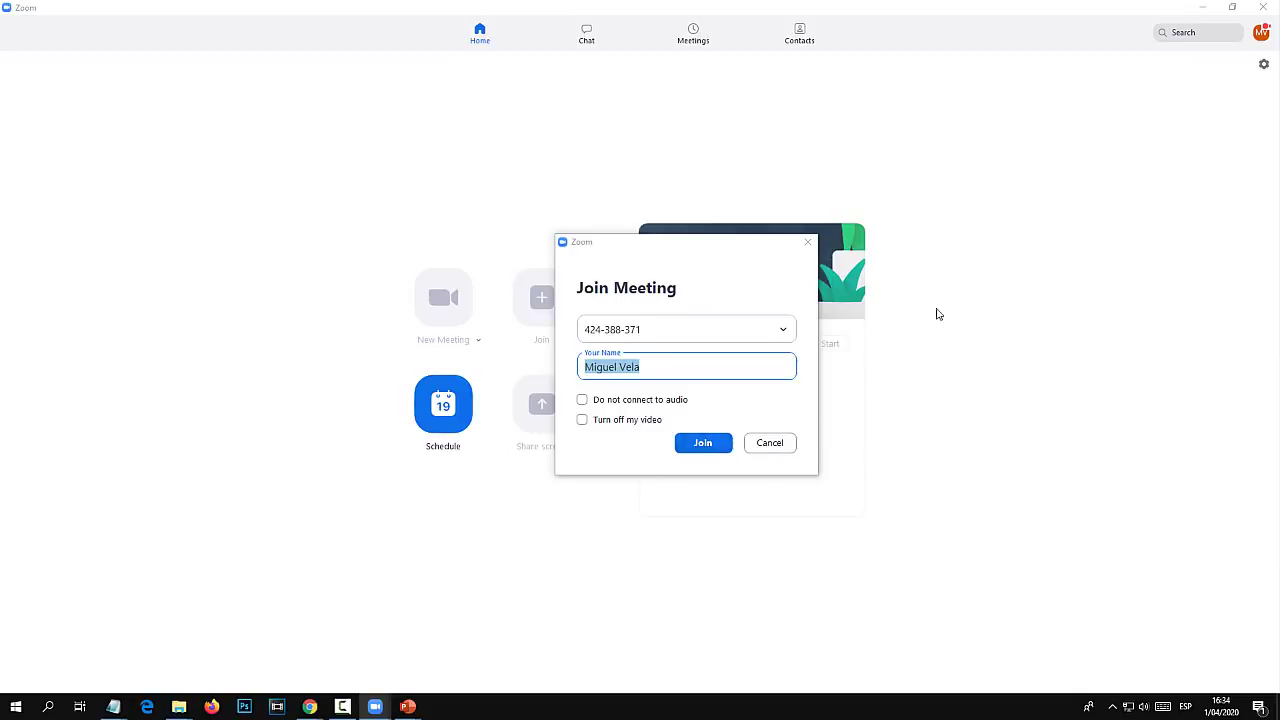
{"action": "left_click", "coordinate": [808, 242]}
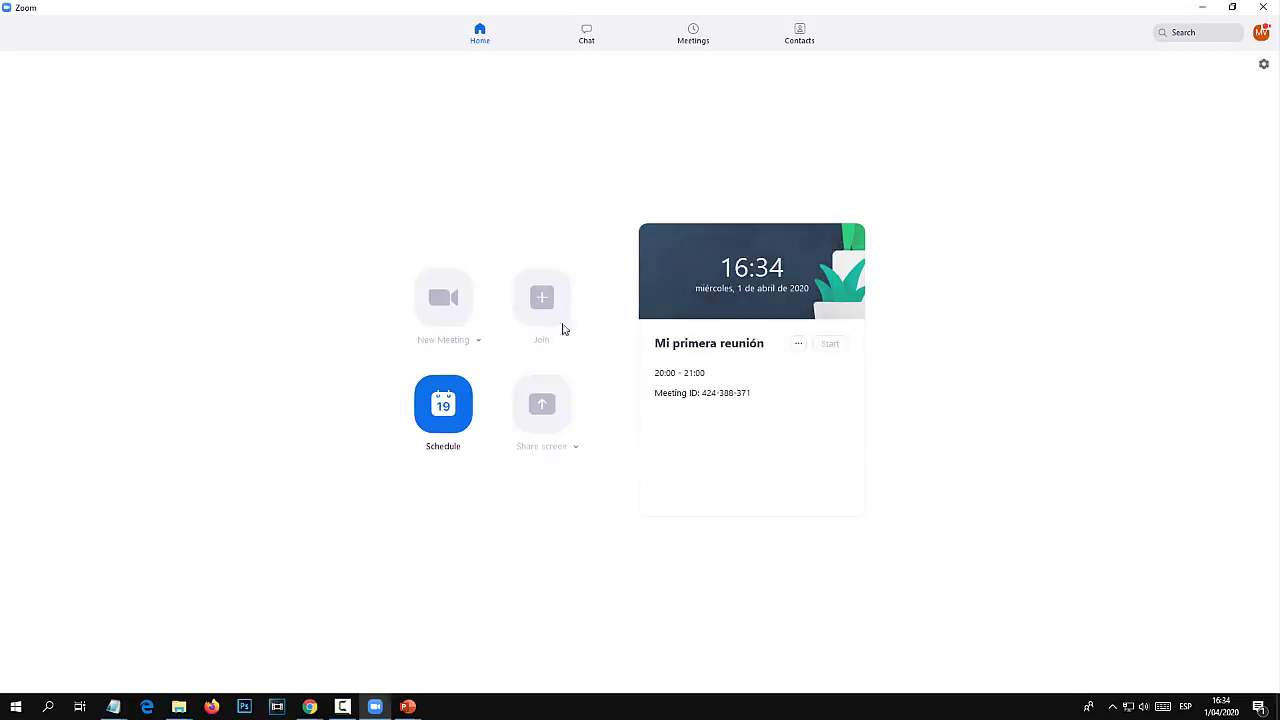
{"action": "left_click", "coordinate": [553, 340]}
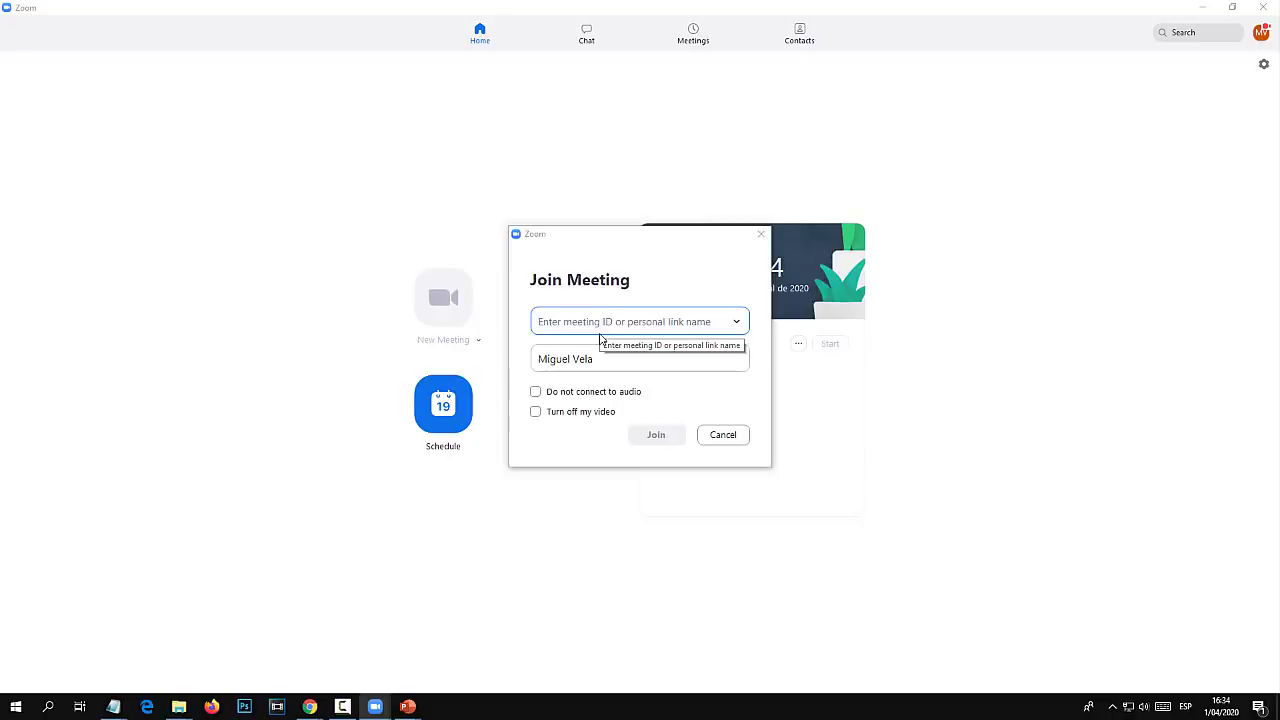